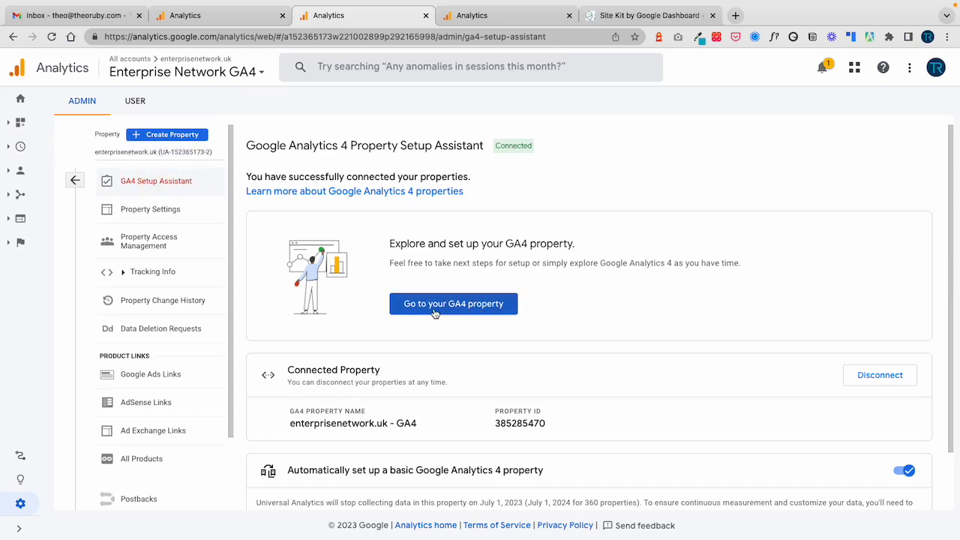
# Go to the connected GA4 property from its setup assistant and choose to complete the property's setup
pyautogui.click(471, 306)
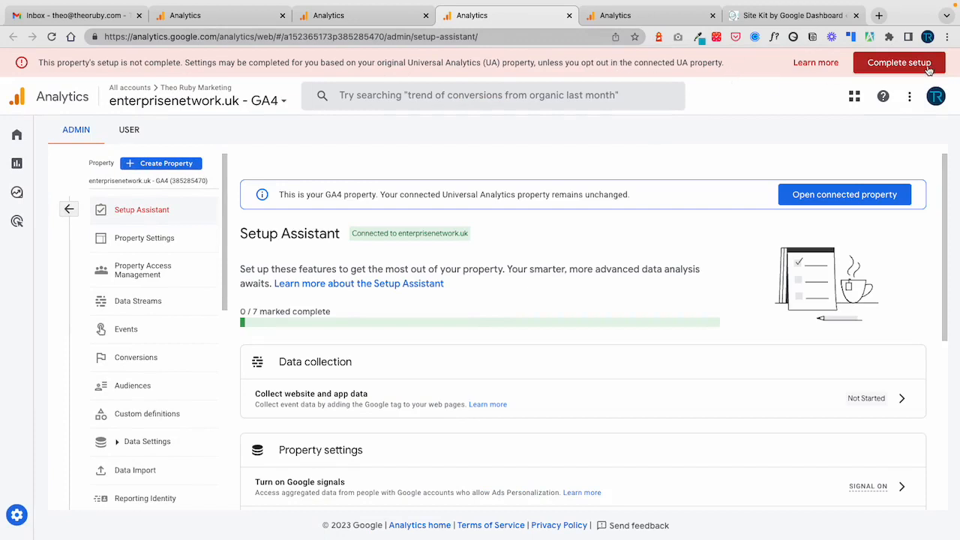
pyautogui.click(875, 64)
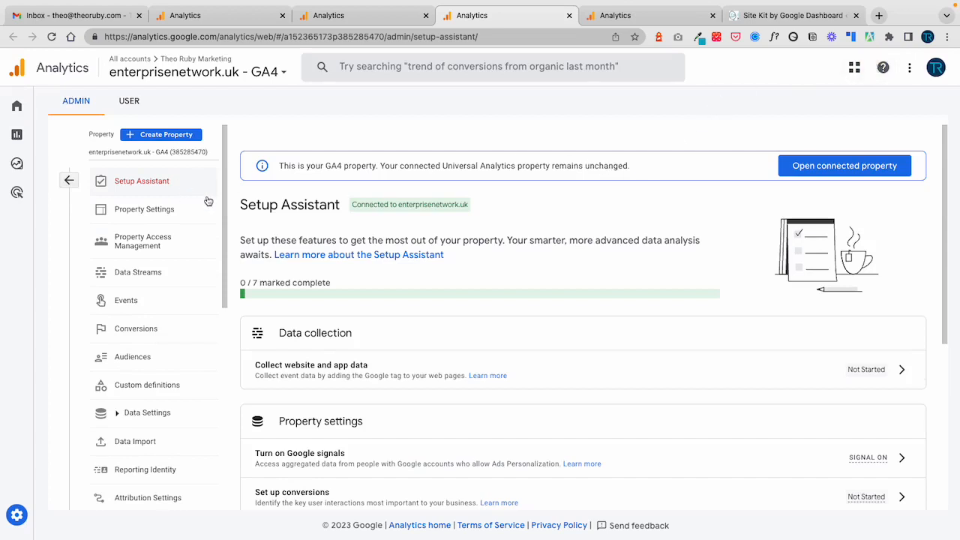
# Open the enterprisenetwork.uk - GA4 web stream from the website and app data task, copy its measurement ID and close the details
pyautogui.scroll(-1, 454, 260)
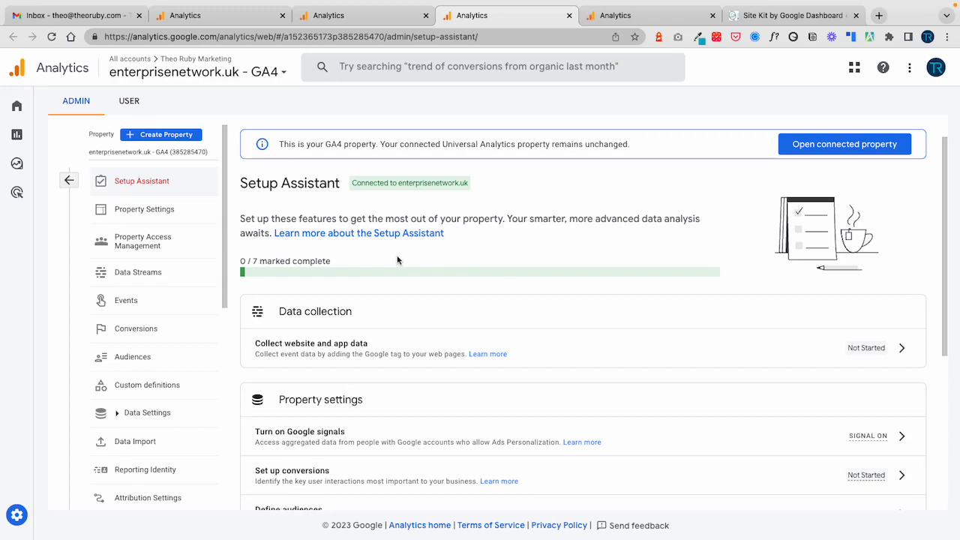
pyautogui.scroll(-1, 577, 316)
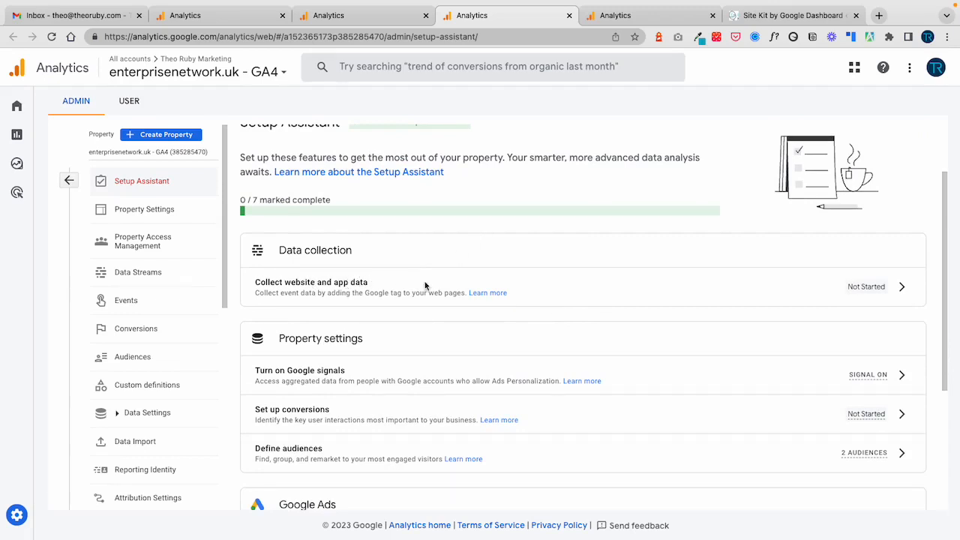
pyautogui.click(902, 290)
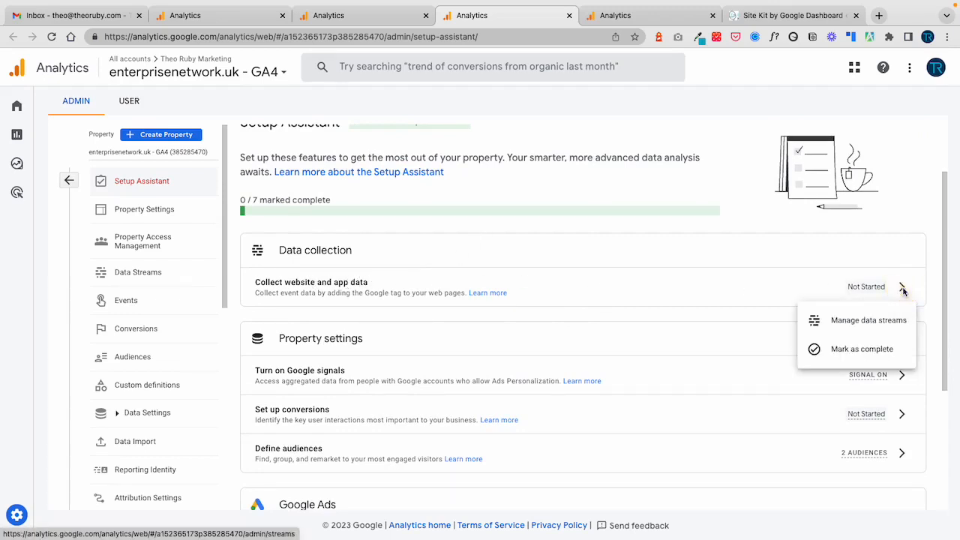
pyautogui.click(868, 321)
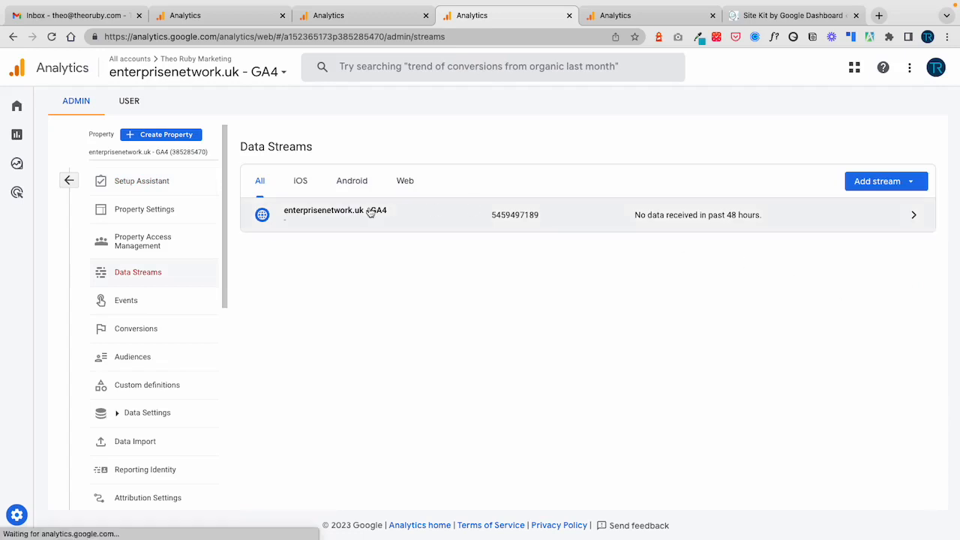
pyautogui.click(370, 214)
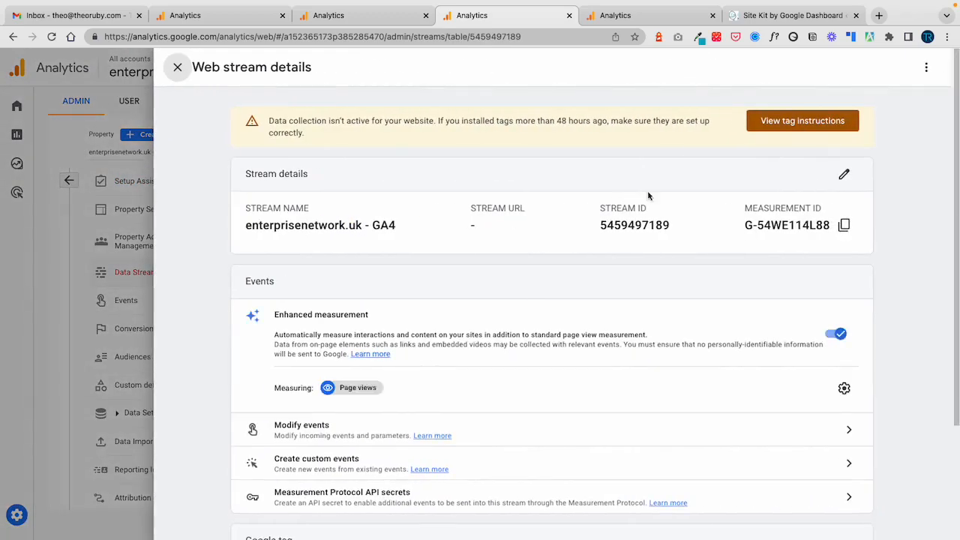
pyautogui.click(763, 225)
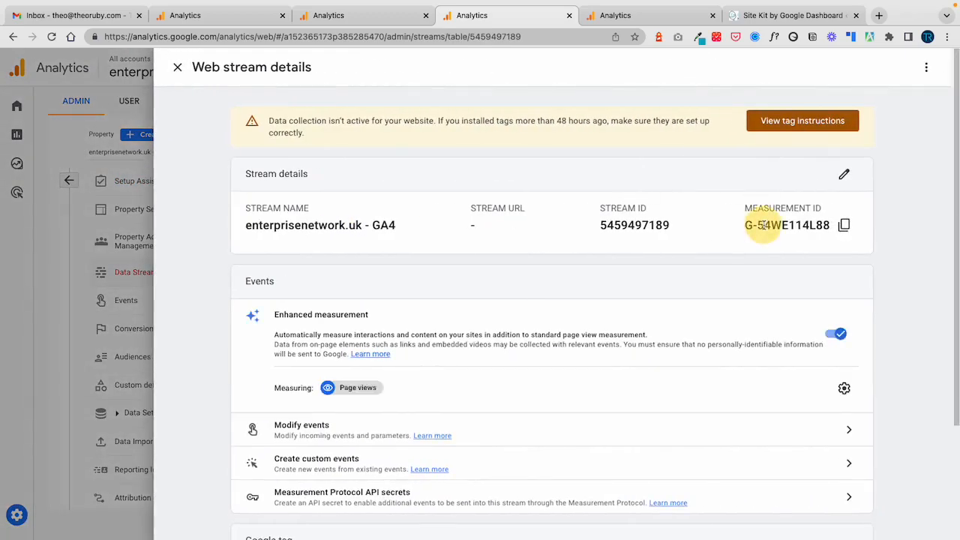
pyautogui.click(844, 226)
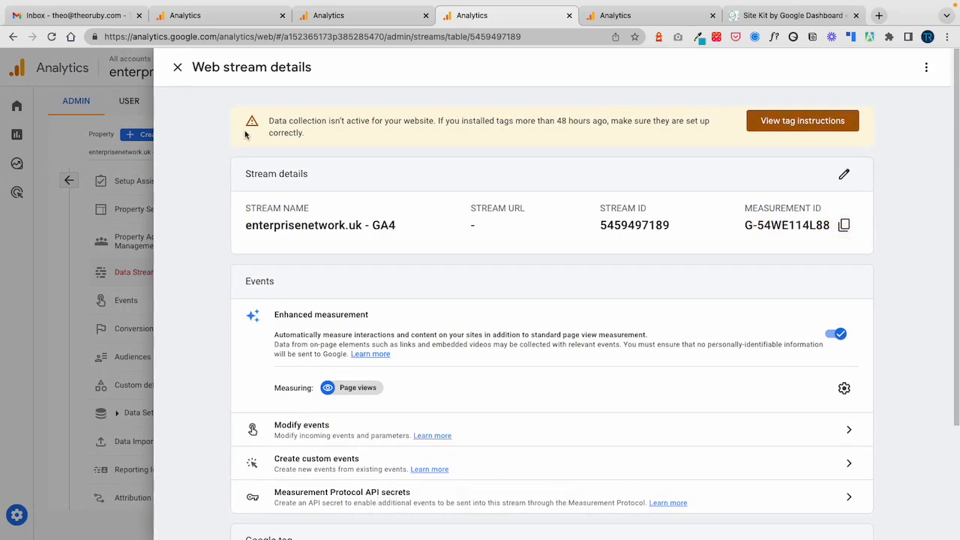
pyautogui.click(178, 70)
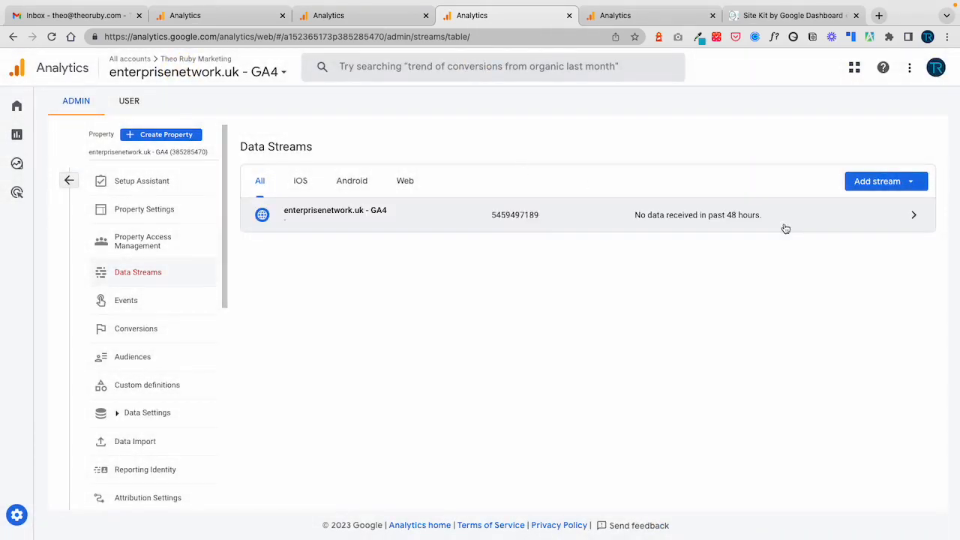
pyautogui.click(909, 216)
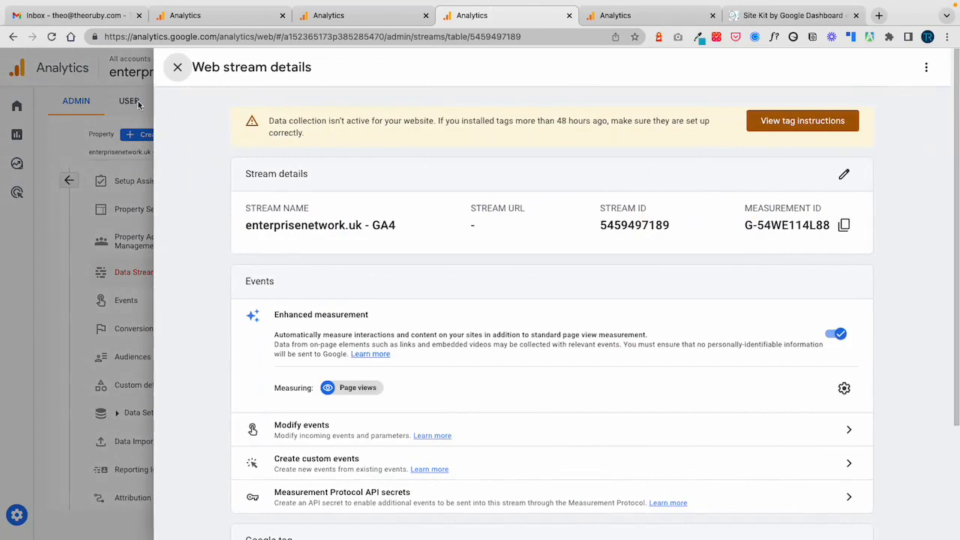
pyautogui.click(177, 67)
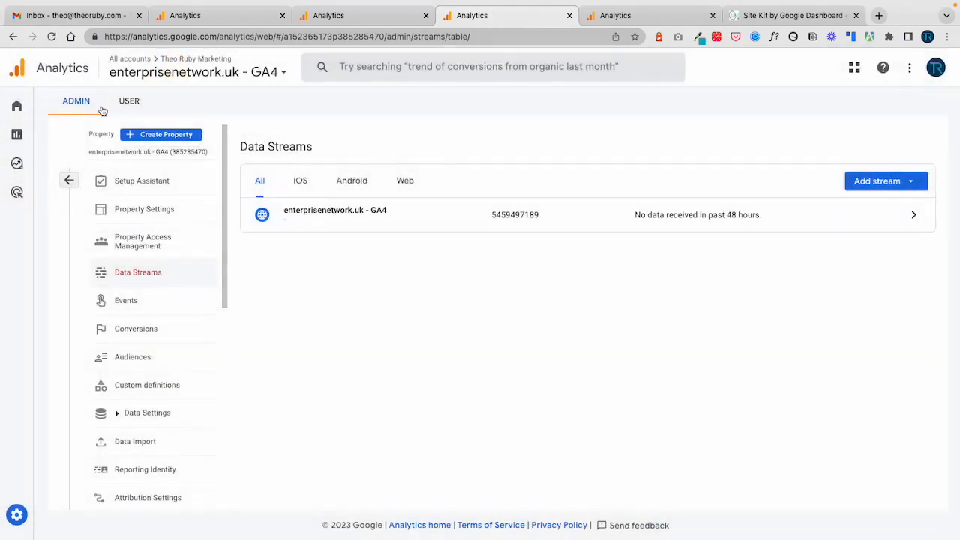
pyautogui.click(13, 36)
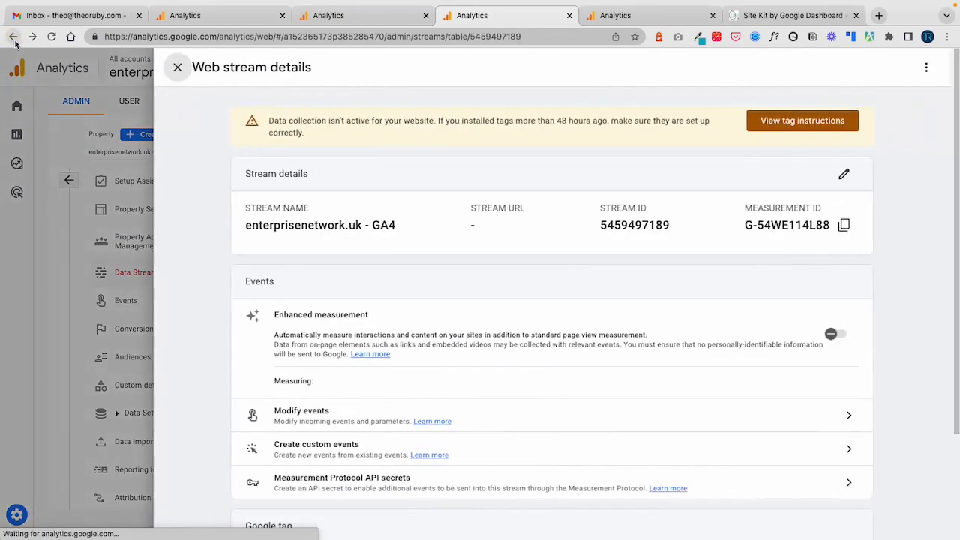
pyautogui.click(178, 68)
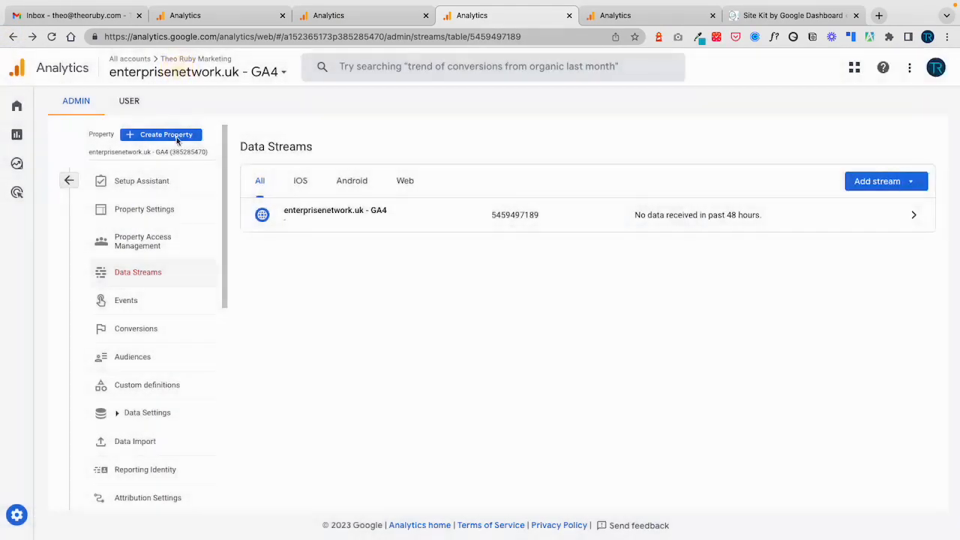
# Return to the Setup Assistant and mark the "Collect website and app data" task as complete
pyautogui.click(150, 186)
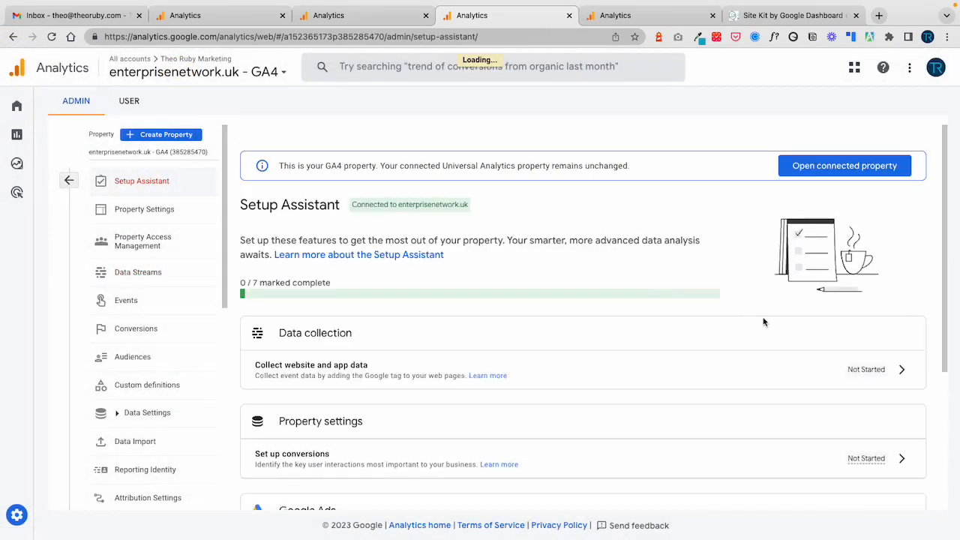
pyautogui.click(905, 351)
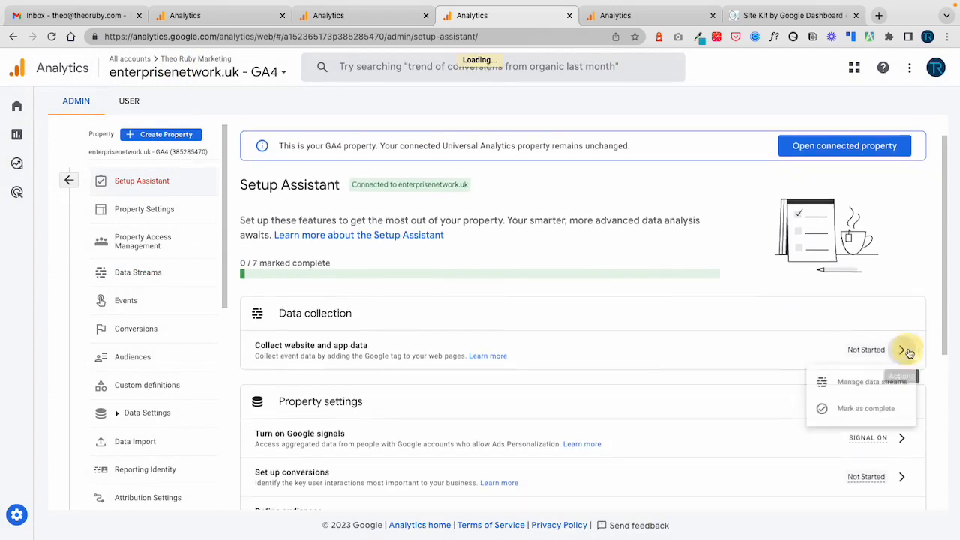
pyautogui.click(859, 414)
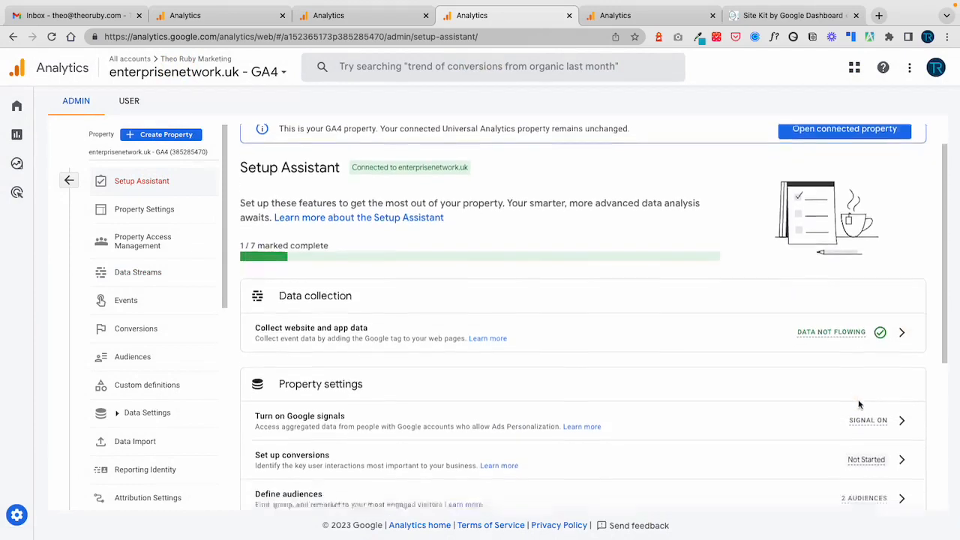
# Open the Google signals management page and review its data collection settings
pyautogui.scroll(-1, 314, 331)
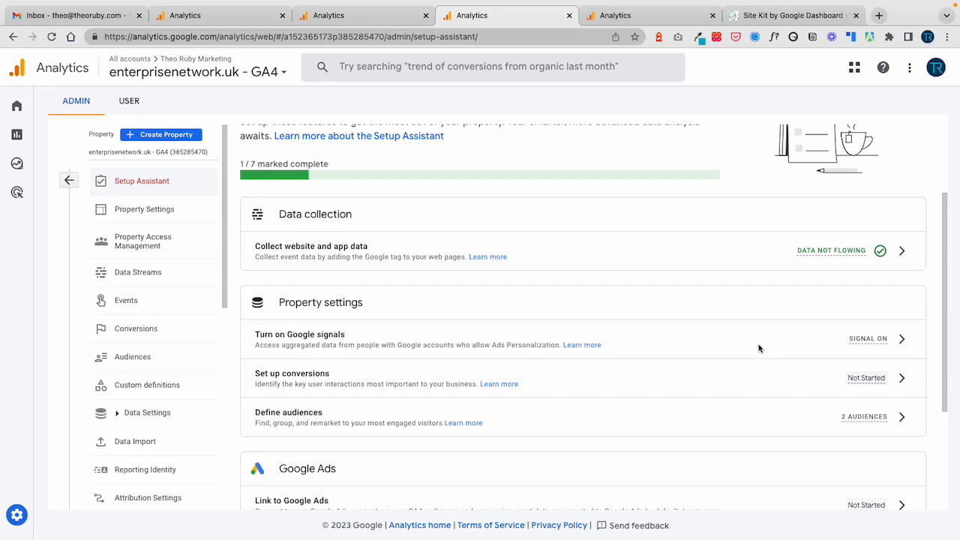
pyautogui.click(902, 340)
pyautogui.click(826, 372)
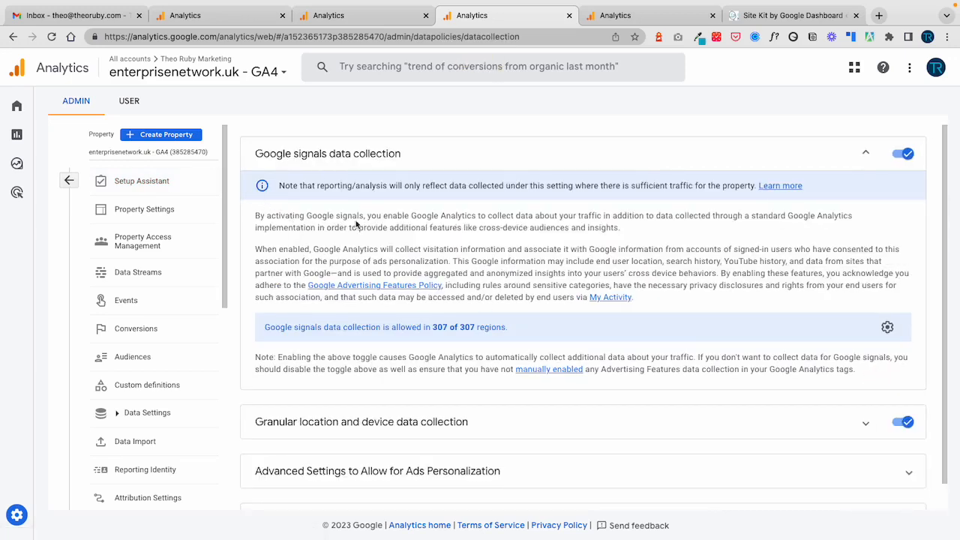
pyautogui.scroll(-1, 638, 227)
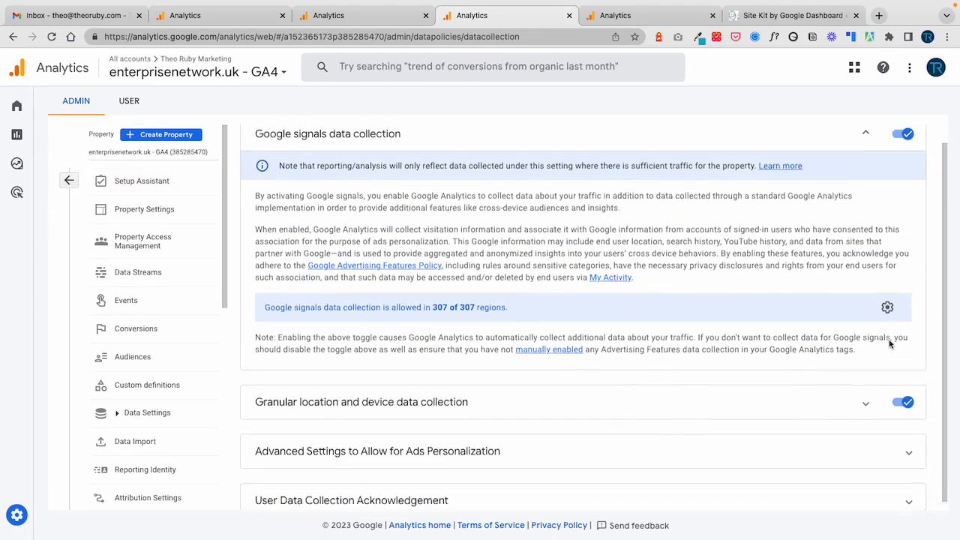
pyautogui.scroll(1, 890, 339)
pyautogui.scroll(-1, 872, 332)
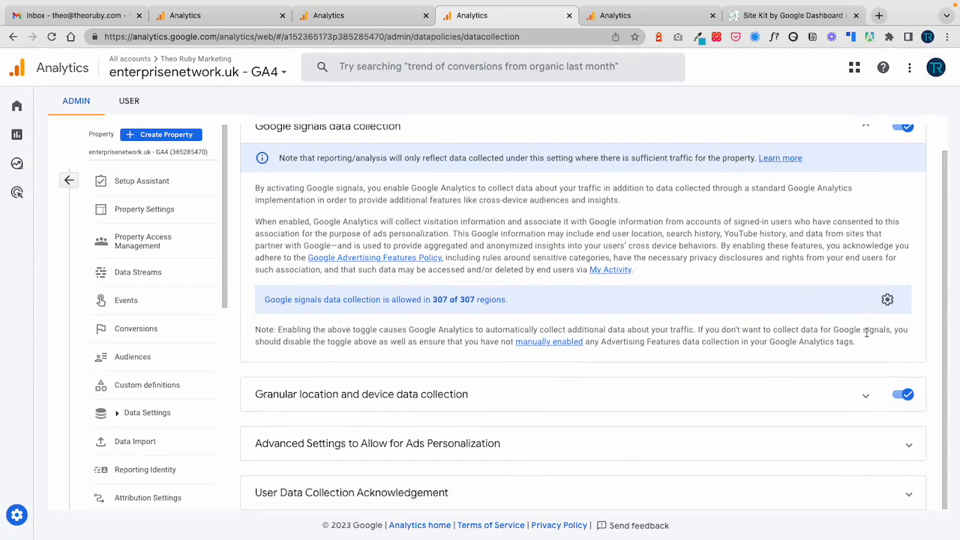
pyautogui.scroll(1, 801, 338)
pyautogui.scroll(-1, 799, 338)
# Expand the advanced ads personalization settings and accept the User Data Collection Acknowledgement
pyautogui.click(731, 443)
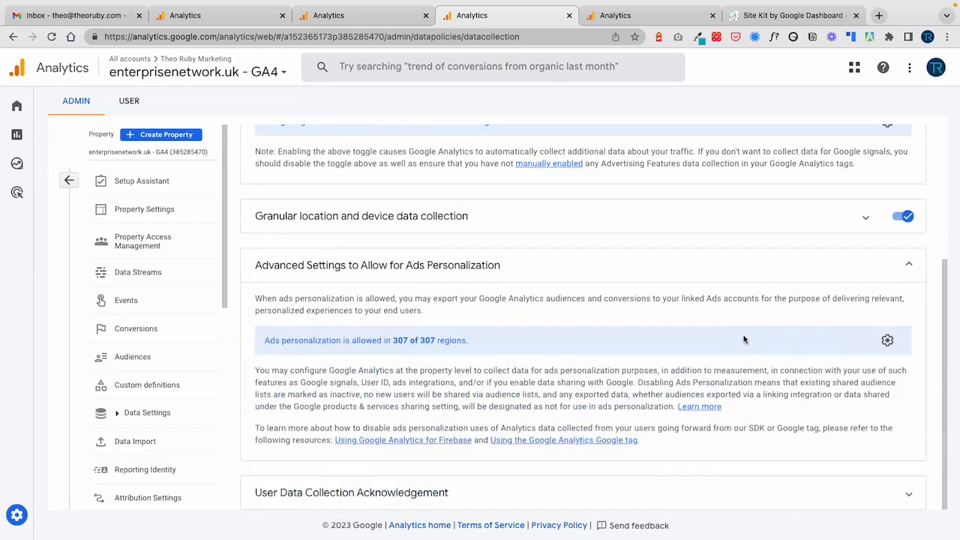
pyautogui.click(636, 494)
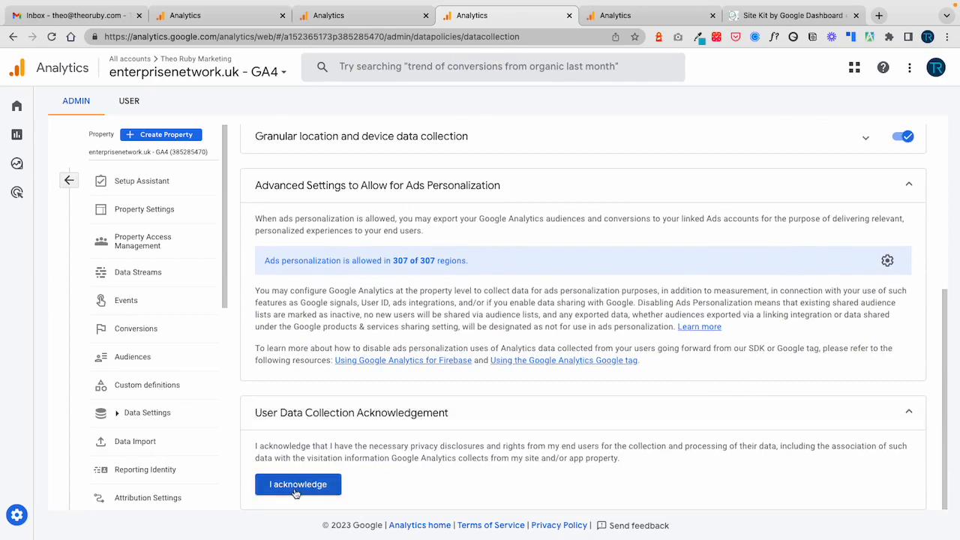
pyautogui.click(298, 484)
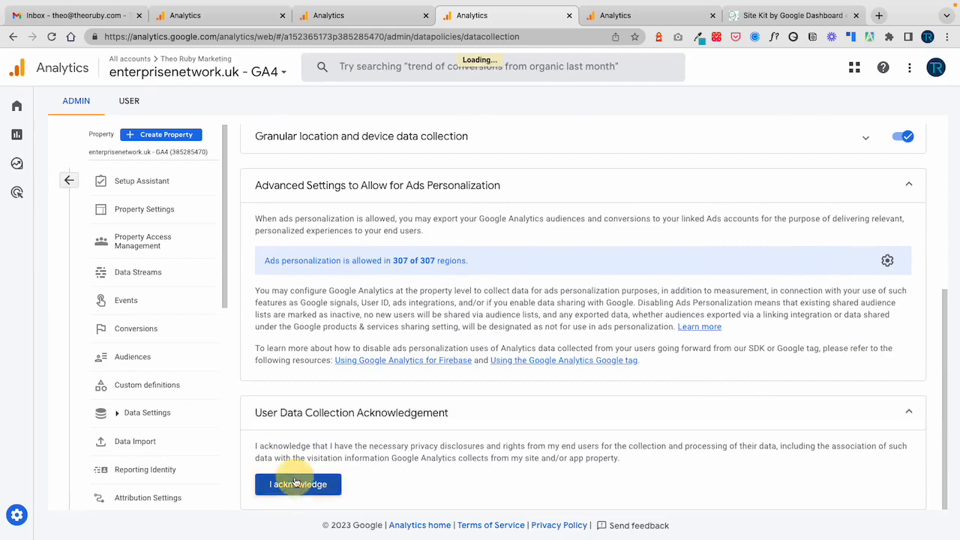
# Return to the Setup Assistant and mark the "Turn on Google signals" task as complete
pyautogui.click(147, 181)
pyautogui.scroll(-3, 805, 335)
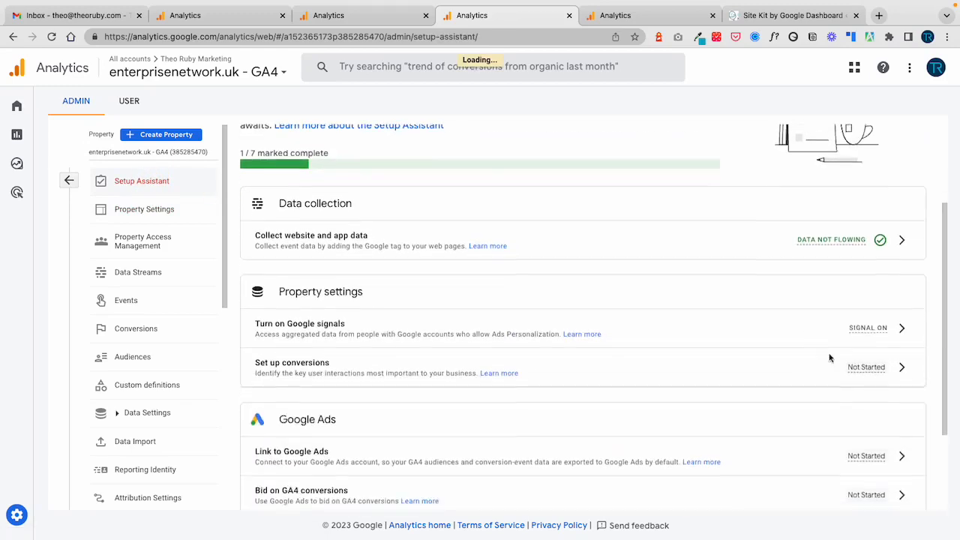
pyautogui.click(904, 330)
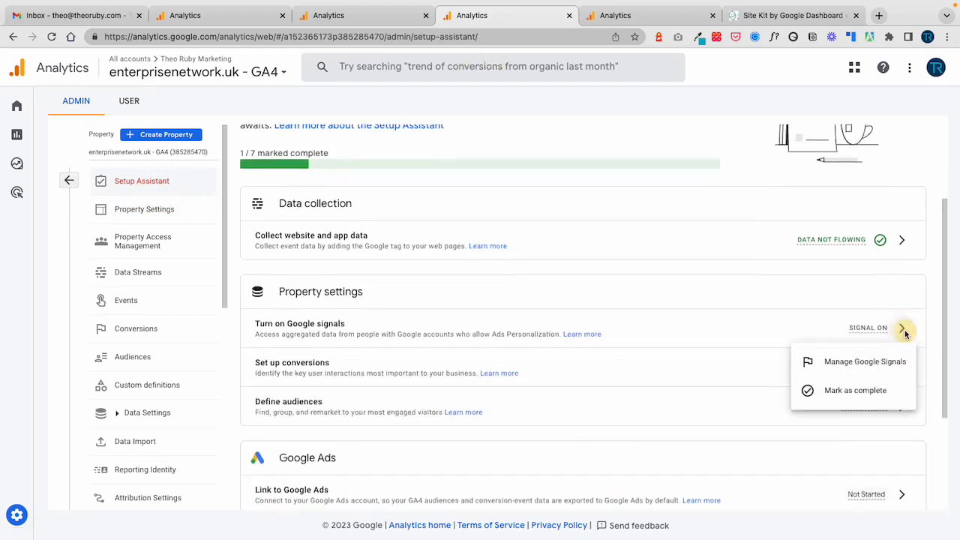
pyautogui.click(862, 397)
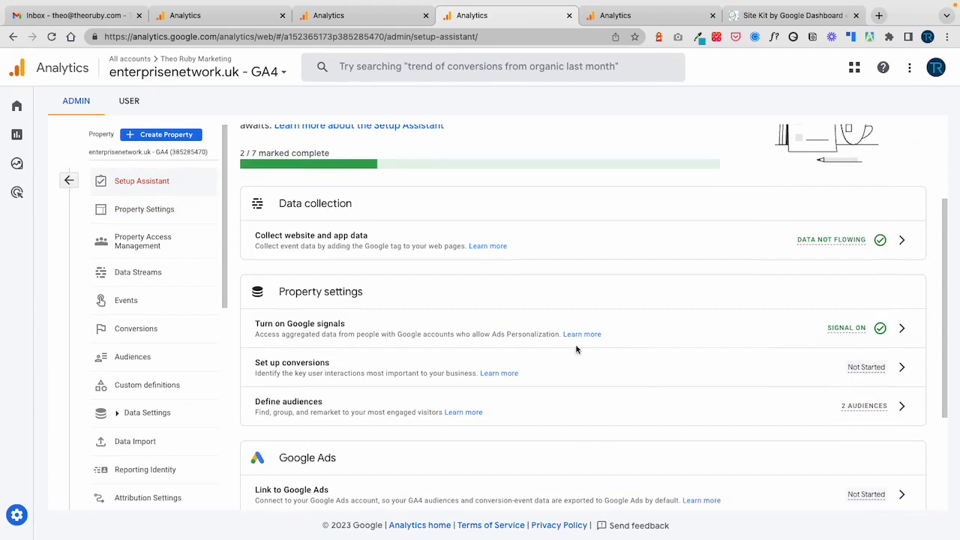
# Open the conversion events from the "Set up conversions" task and view the new conversion event form without saving
pyautogui.click(902, 369)
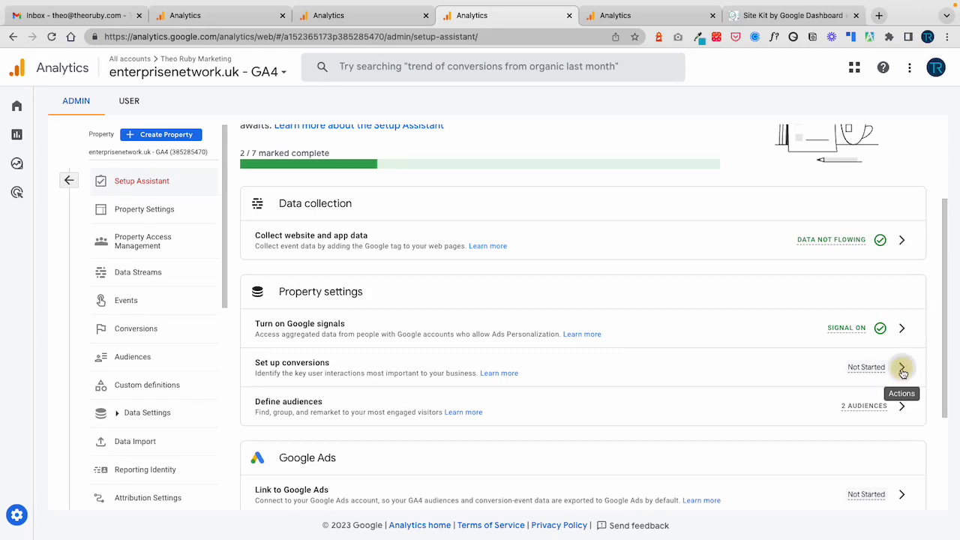
pyautogui.click(889, 399)
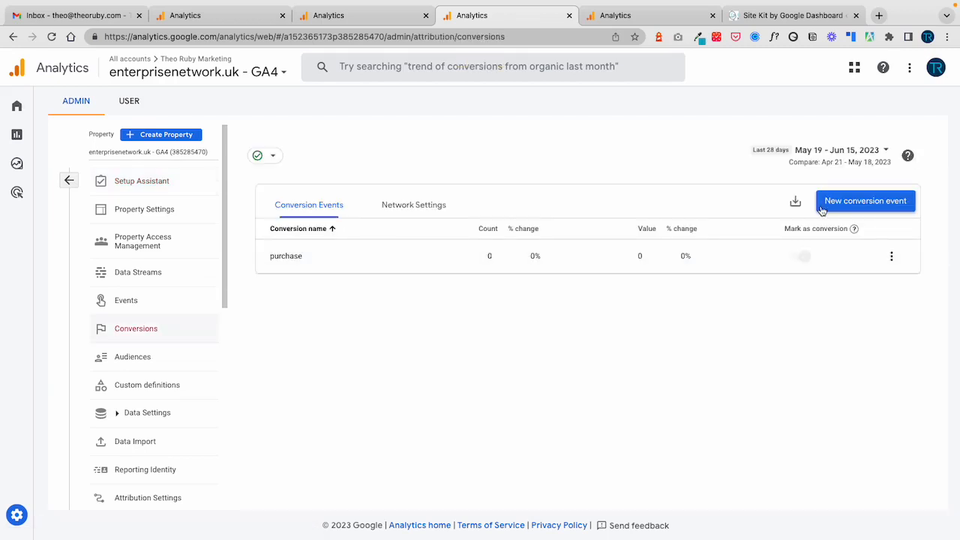
pyautogui.click(849, 202)
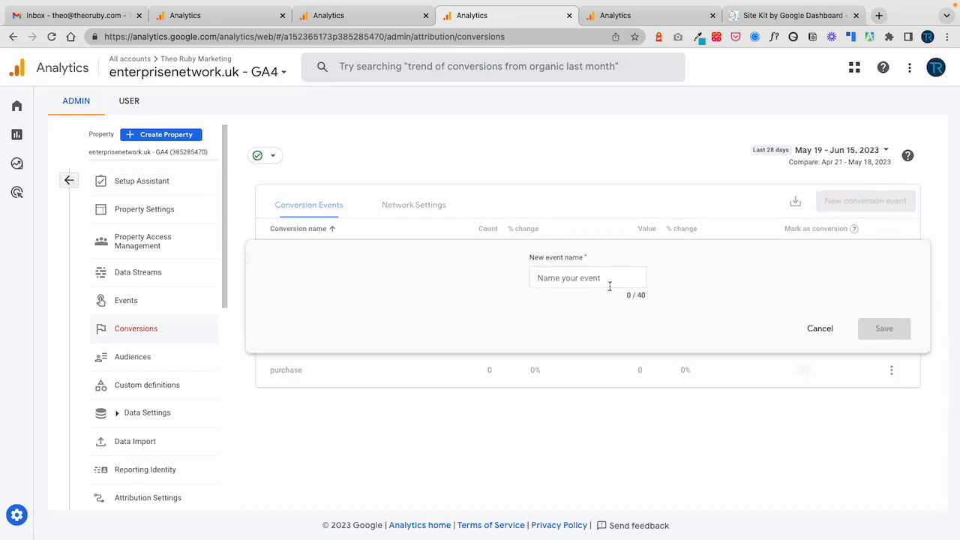
pyautogui.click(820, 329)
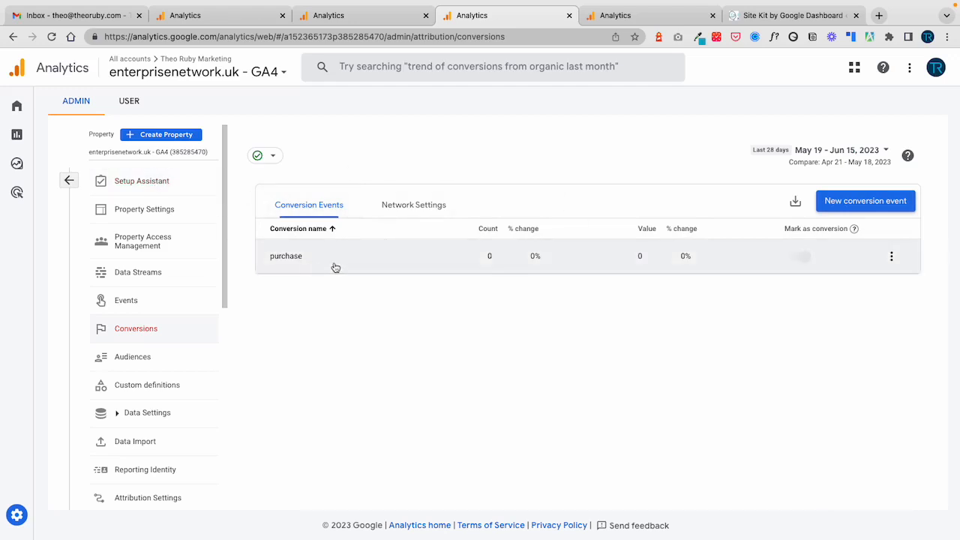
# Return to the Setup Assistant and mark the "Set up conversions" task as complete
pyautogui.click(167, 185)
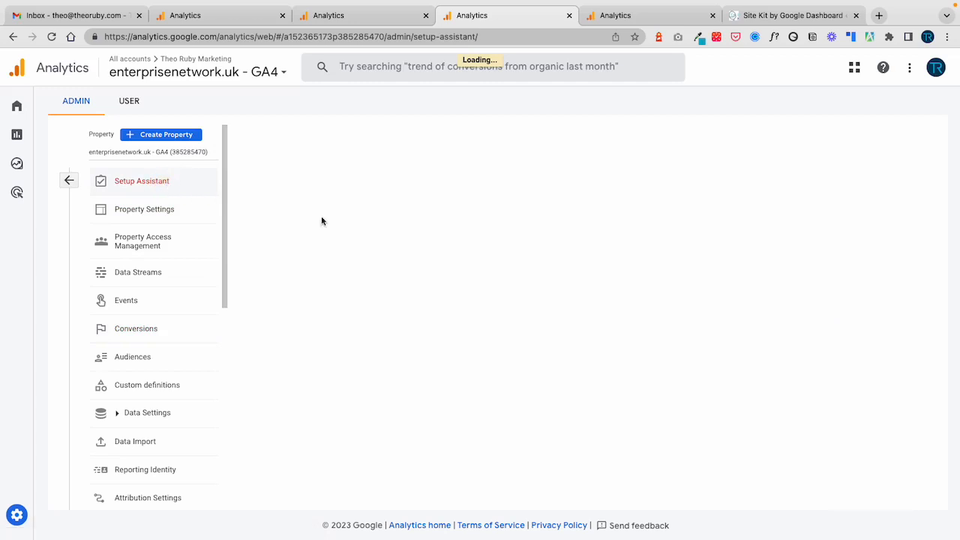
pyautogui.scroll(-1, 718, 332)
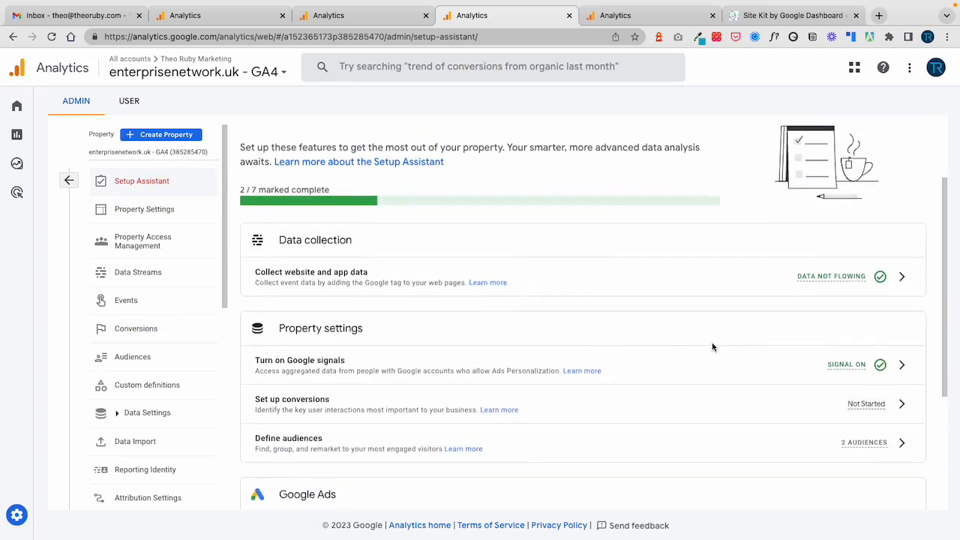
pyautogui.click(903, 403)
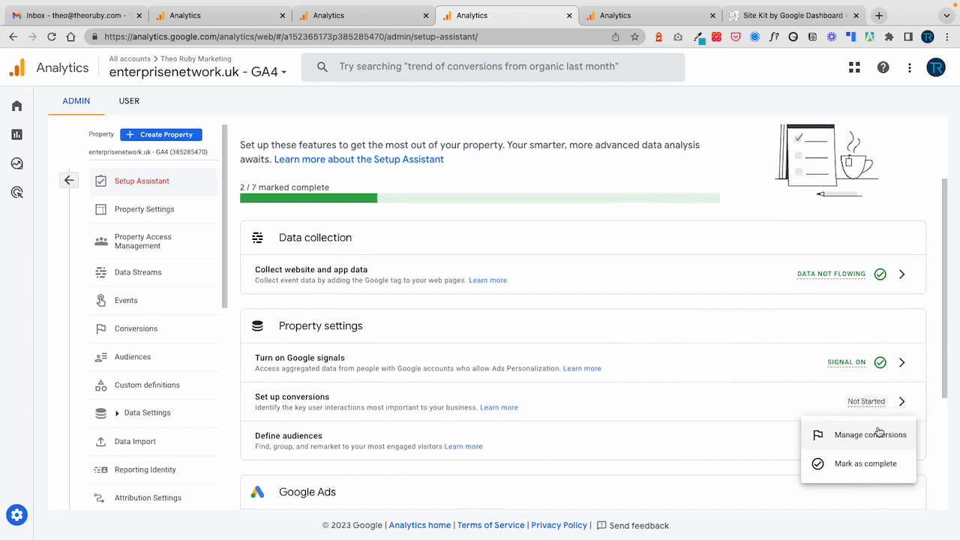
pyautogui.click(853, 465)
pyautogui.scroll(-2, 548, 319)
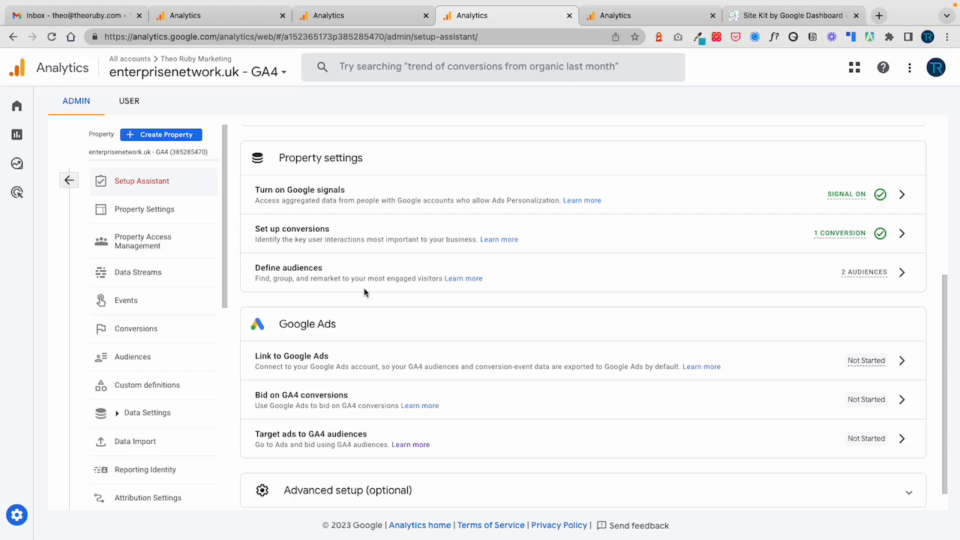
# Mark the "Define audiences" task as complete in the property settings tasks
pyautogui.click(903, 275)
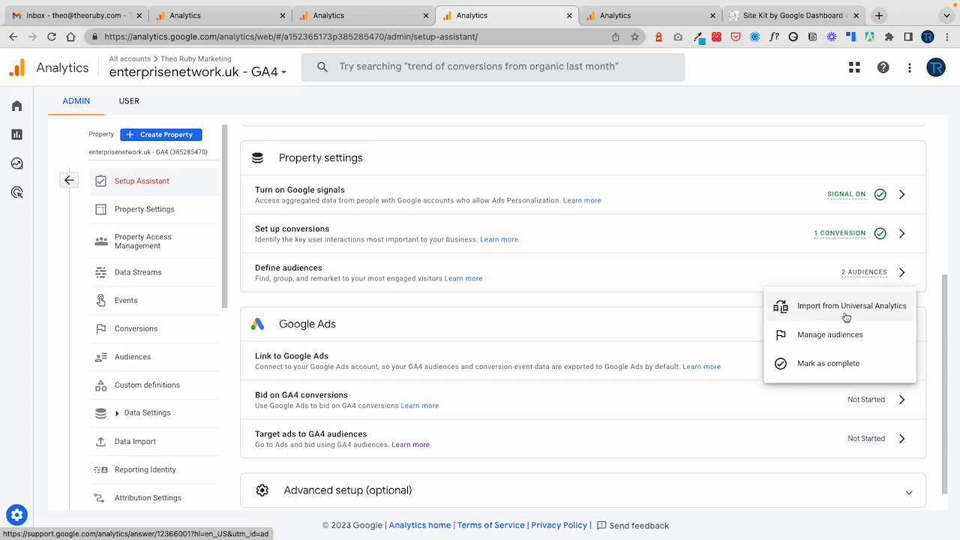
pyautogui.click(840, 368)
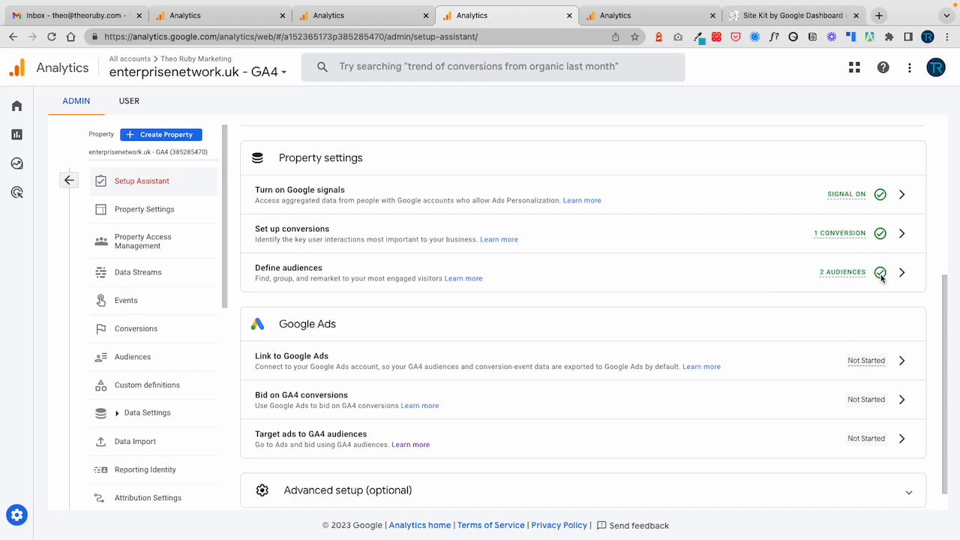
# Open the Google Ads links management page from the "Link to Google Ads" task
pyautogui.scroll(-1, 772, 295)
pyautogui.scroll(-1, 772, 295)
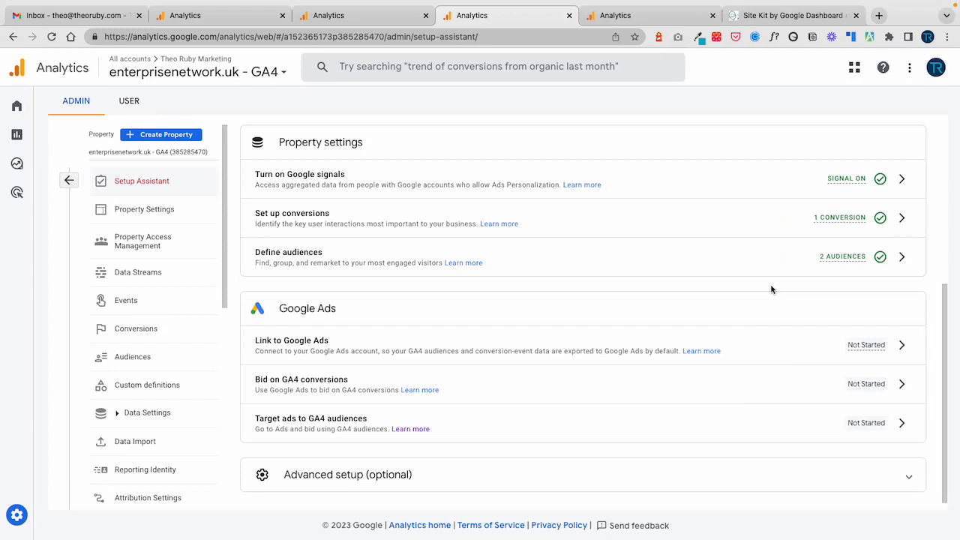
pyautogui.scroll(-1, 801, 308)
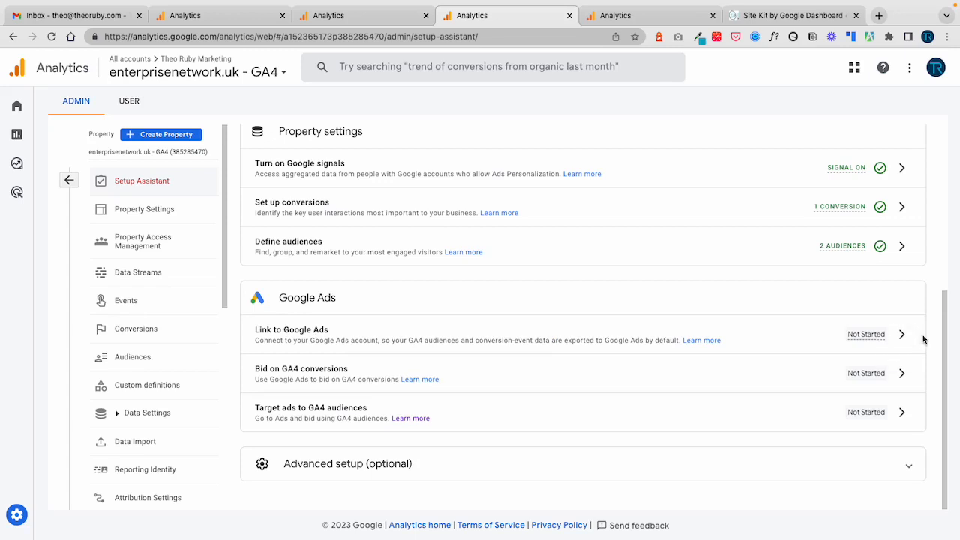
pyautogui.click(900, 335)
pyautogui.click(828, 371)
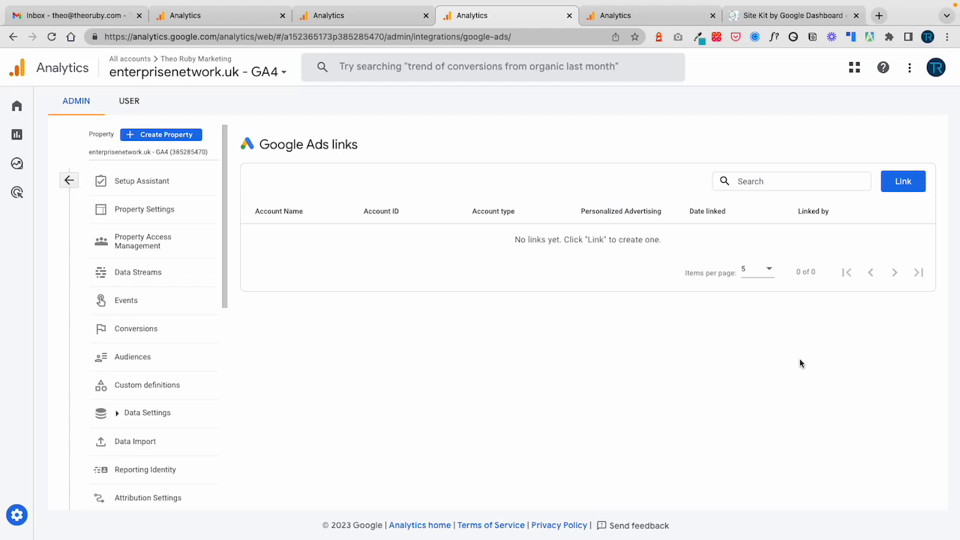
# Return to the Setup Assistant and mark the "Link to Google Ads" task as complete
pyautogui.click(154, 180)
pyautogui.scroll(-3, 705, 308)
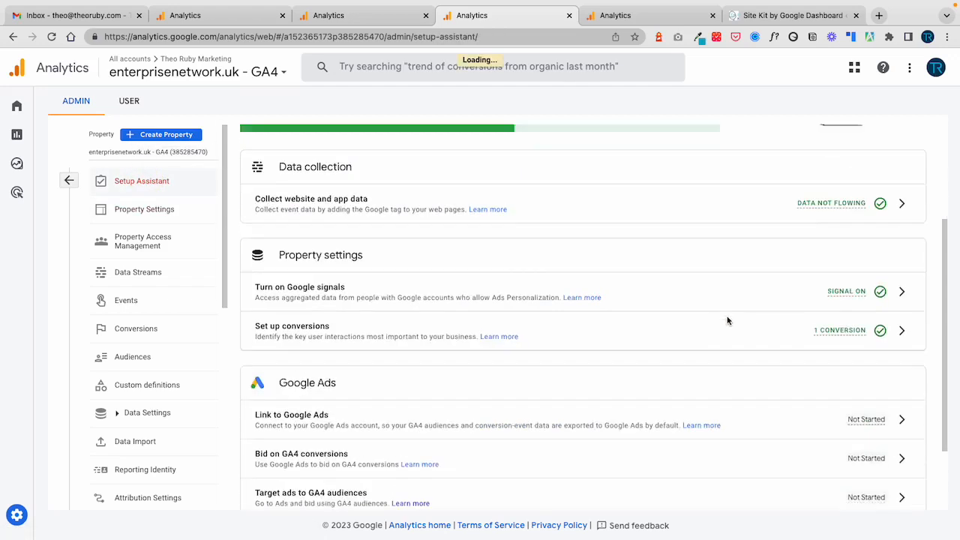
pyautogui.scroll(-3, 792, 325)
pyautogui.click(893, 371)
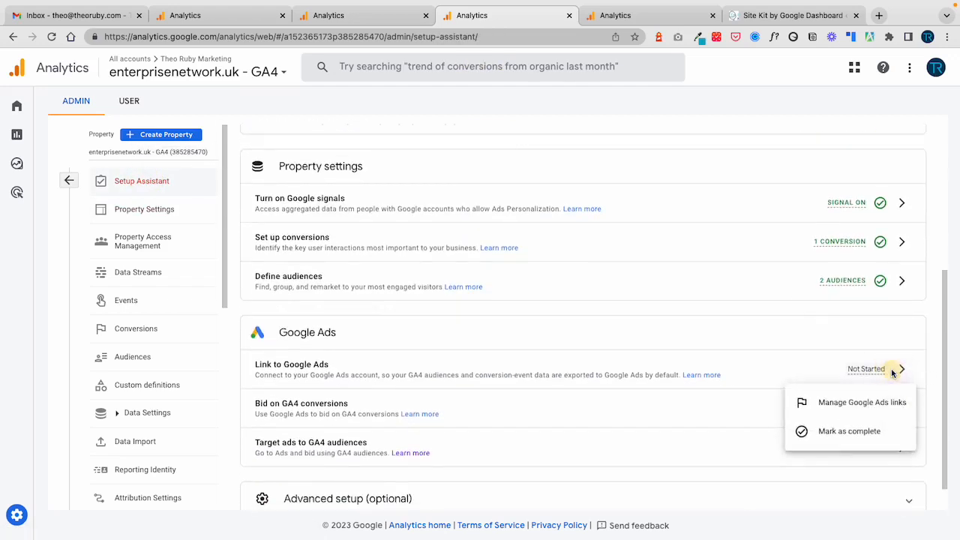
pyautogui.click(841, 435)
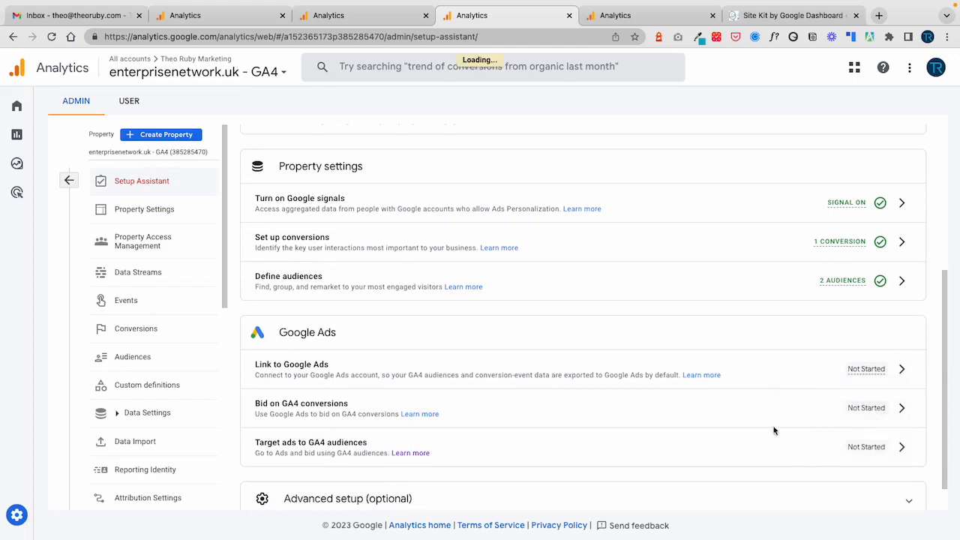
# Open the help article for the "Bid on GA4 conversions" task and read its section on switching bidding in Google Ads
pyautogui.scroll(-1, 598, 365)
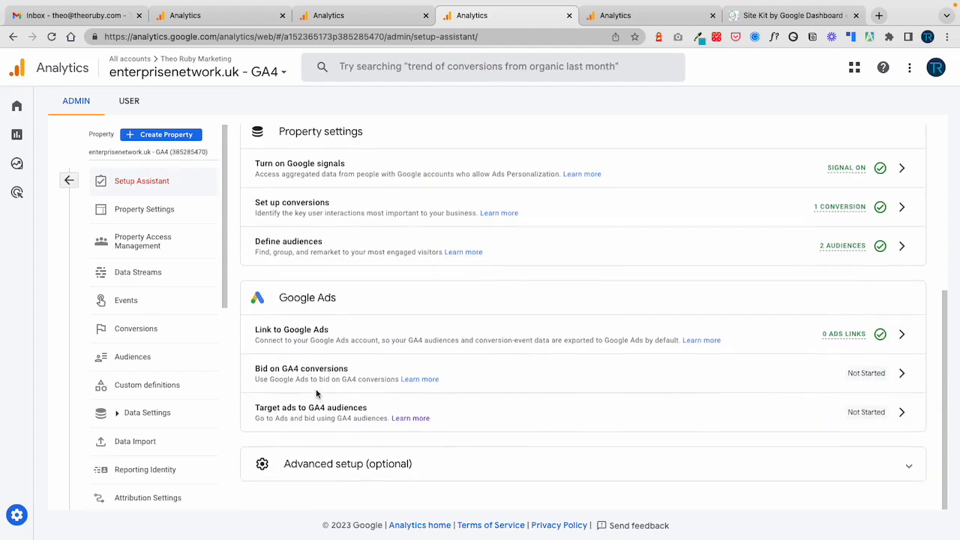
pyautogui.click(426, 382)
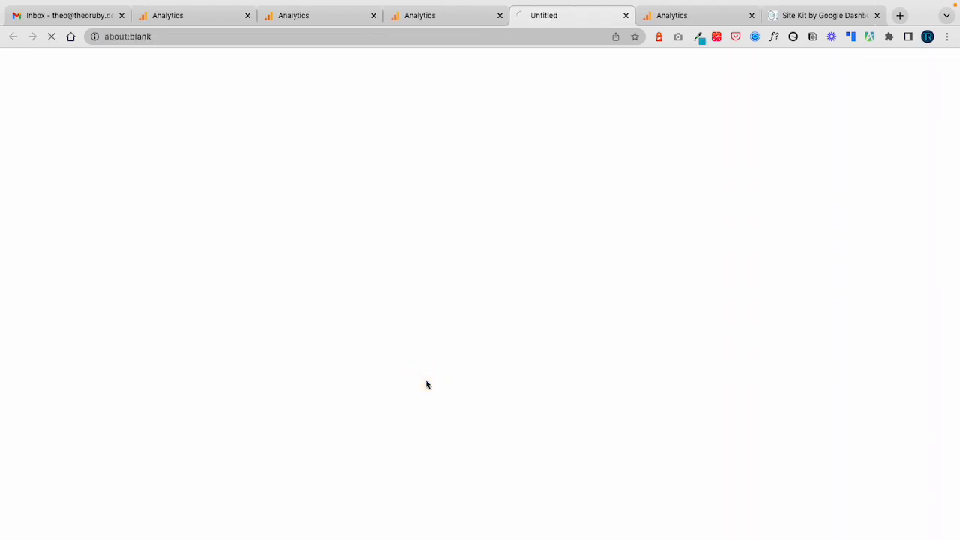
pyautogui.scroll(-1, 360, 321)
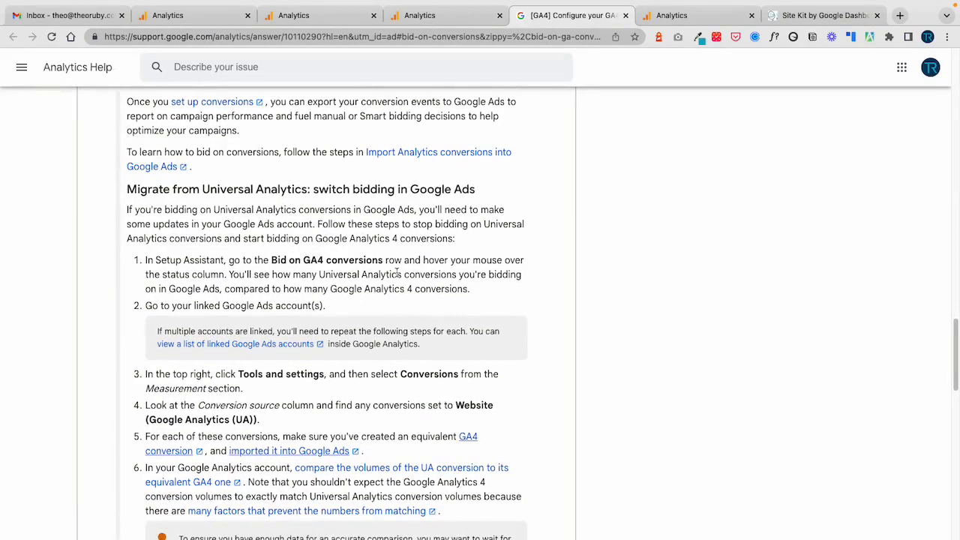
pyautogui.scroll(-3, 417, 285)
pyautogui.scroll(4, 418, 291)
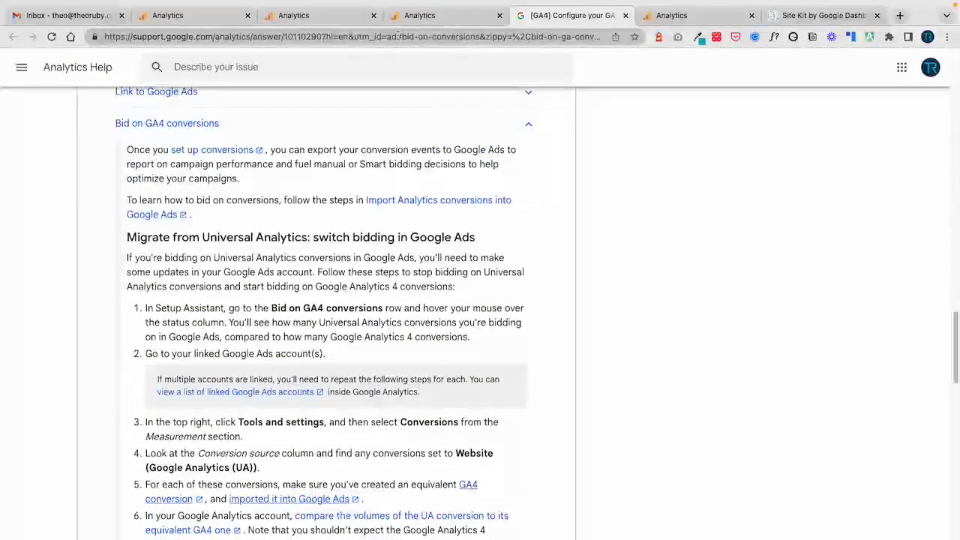
# Return to the Setup Assistant and mark "Bid on GA4 conversions" and "Target ads to GA4 audiences" as complete
pyautogui.click(460, 21)
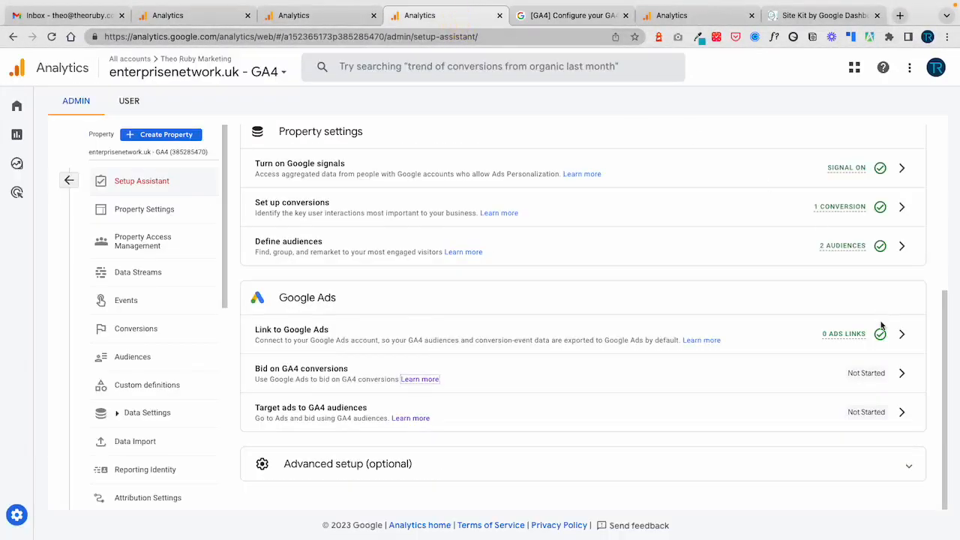
pyautogui.click(903, 374)
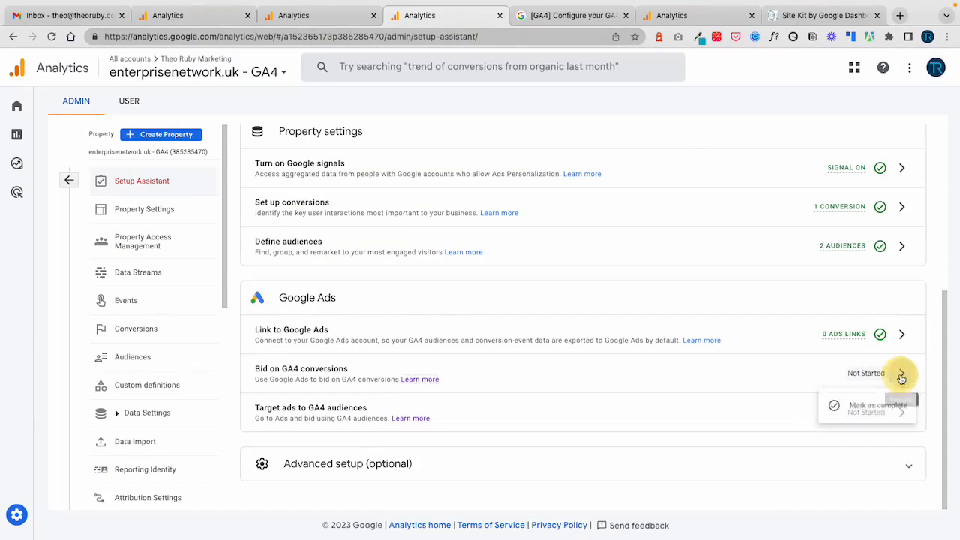
pyautogui.click(865, 409)
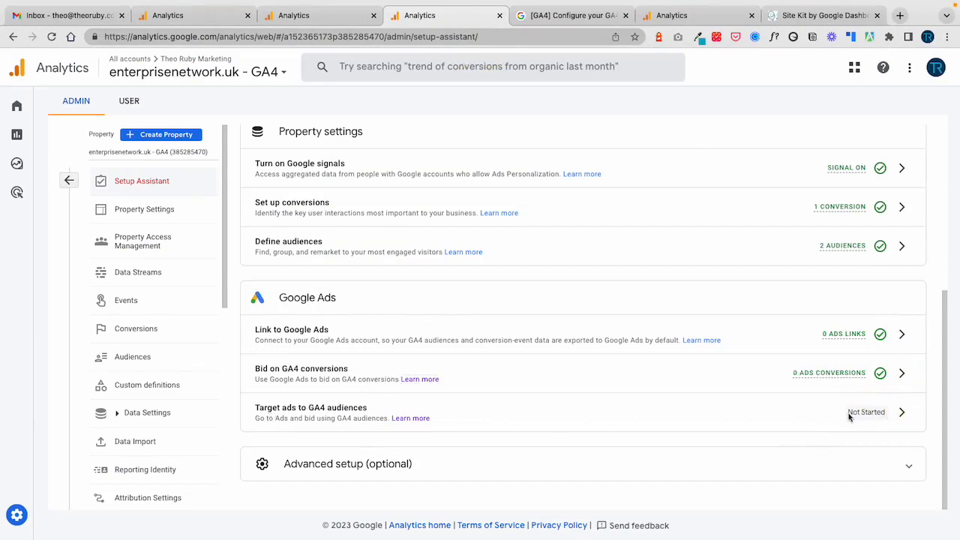
pyautogui.click(902, 414)
pyautogui.click(856, 446)
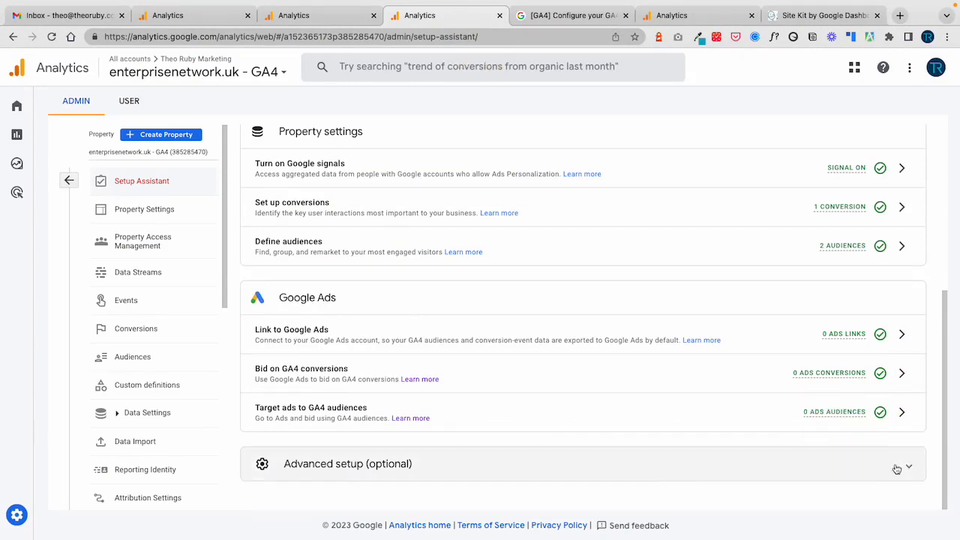
# Expand the optional advanced setup section, review its tasks and collapse it again
pyautogui.click(897, 466)
pyautogui.scroll(-2, 613, 375)
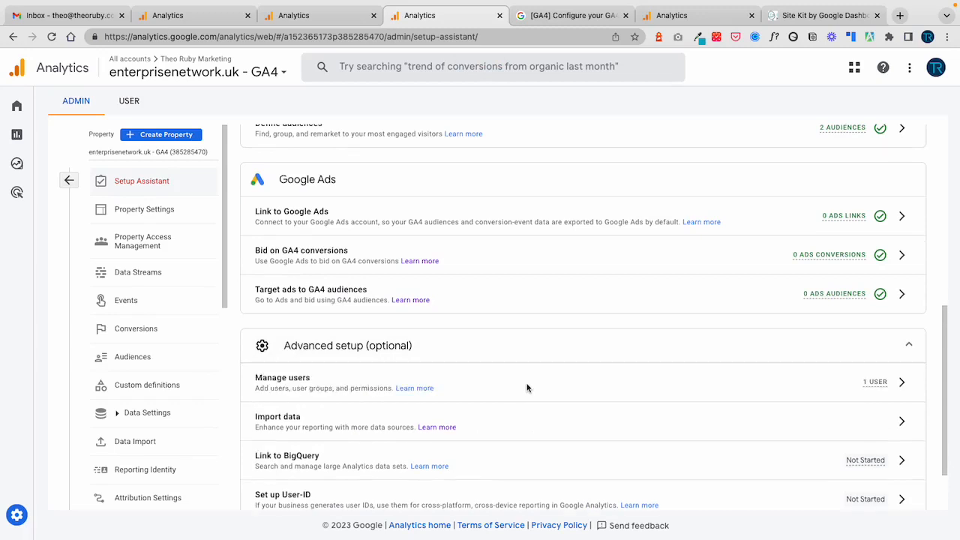
pyautogui.scroll(-1, 527, 388)
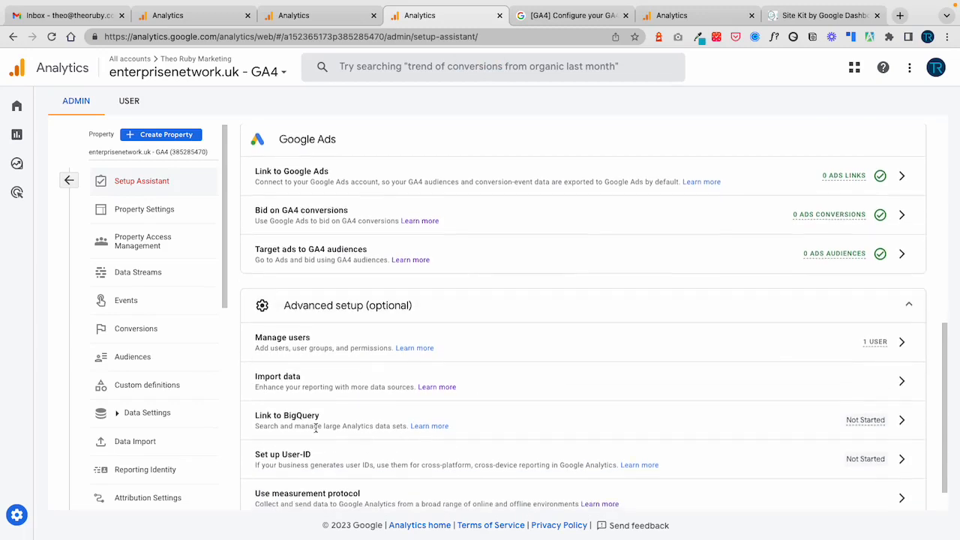
pyautogui.scroll(-1, 316, 427)
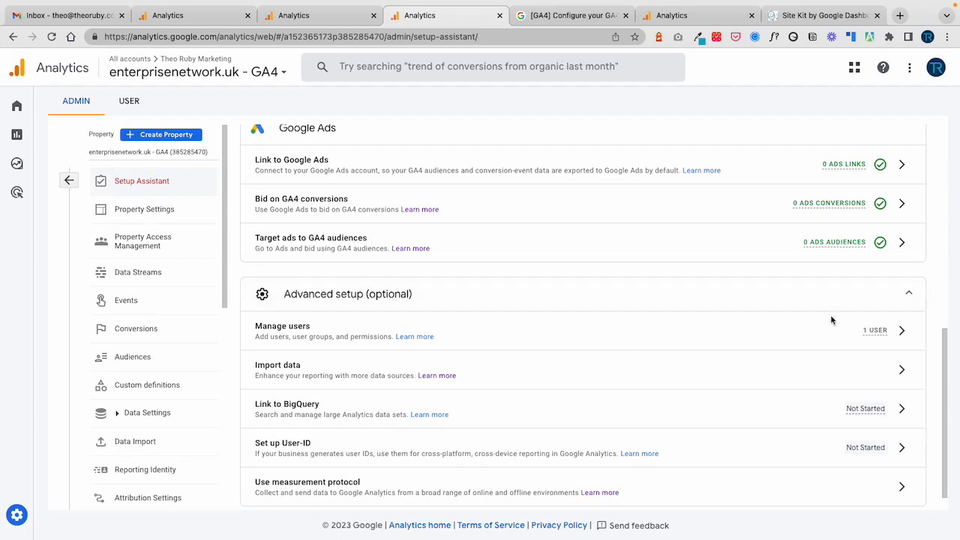
pyautogui.scroll(-1, 873, 306)
pyautogui.click(871, 276)
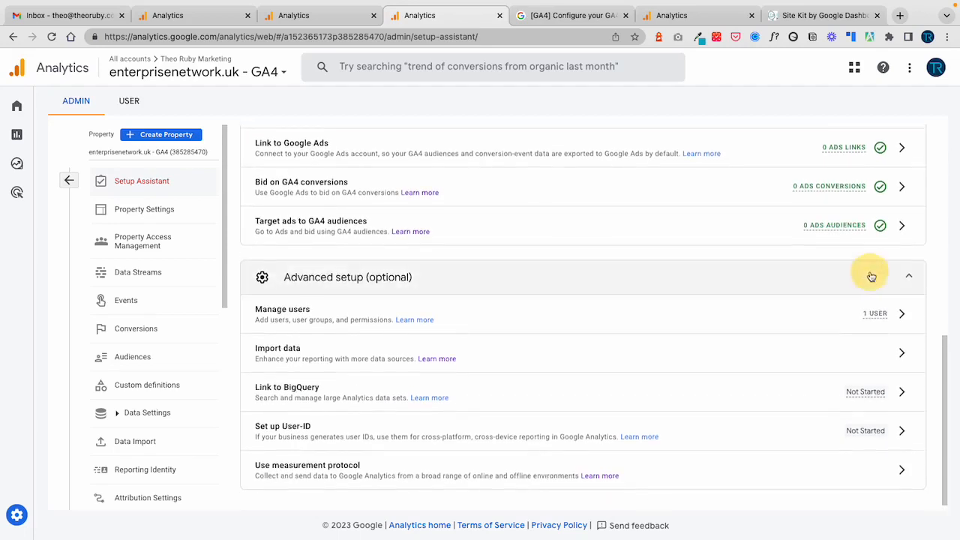
# Review the task statuses across the whole Setup Assistant, briefly reopening and closing the optional advanced setup section
pyautogui.scroll(3, 740, 365)
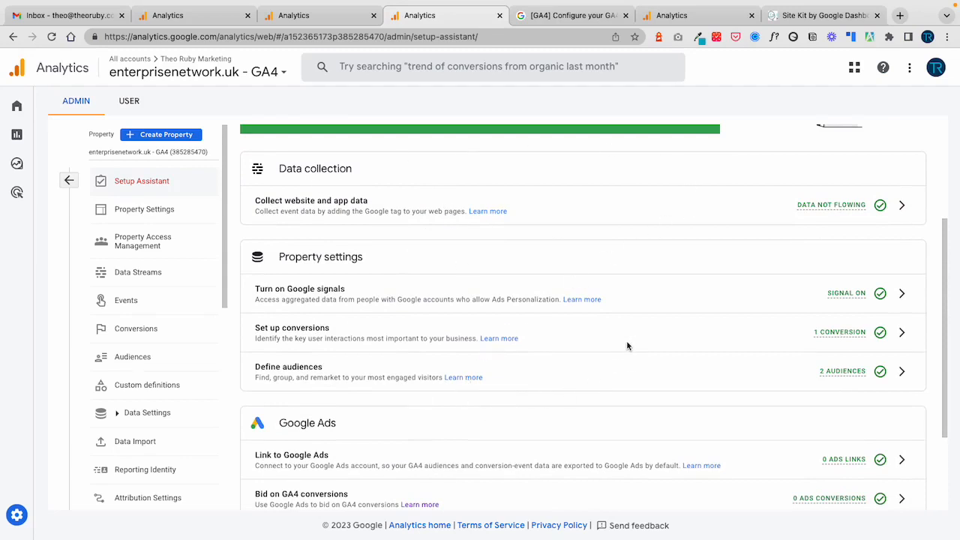
pyautogui.scroll(-3, 628, 346)
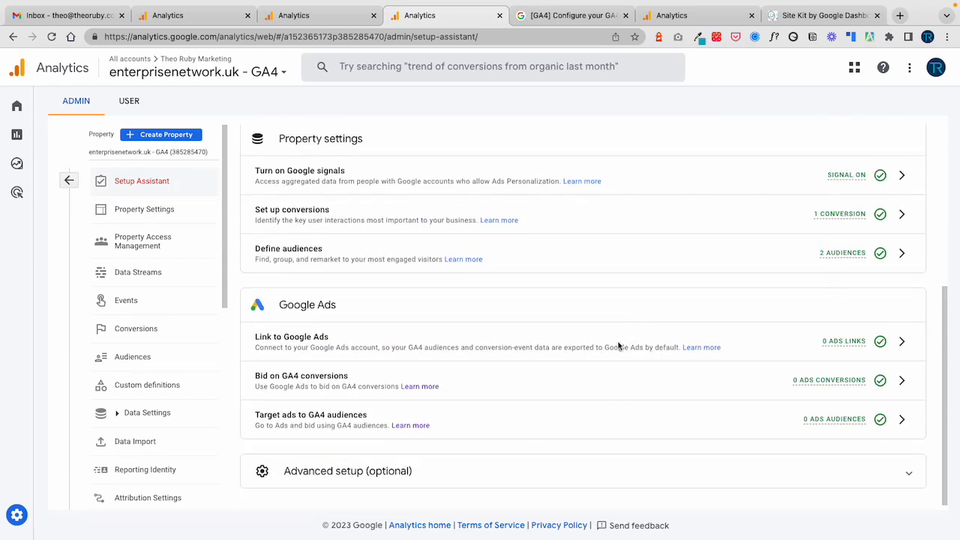
pyautogui.click(841, 486)
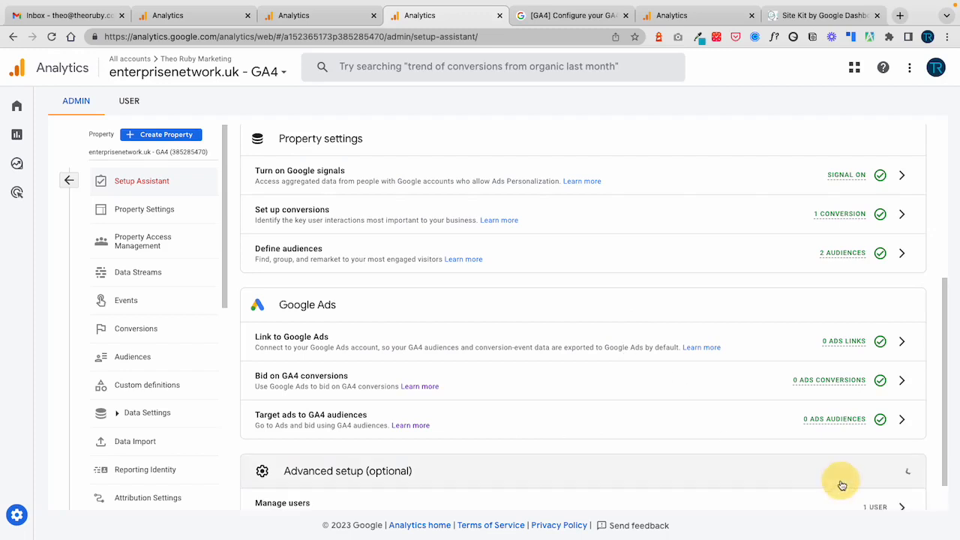
pyautogui.click(846, 455)
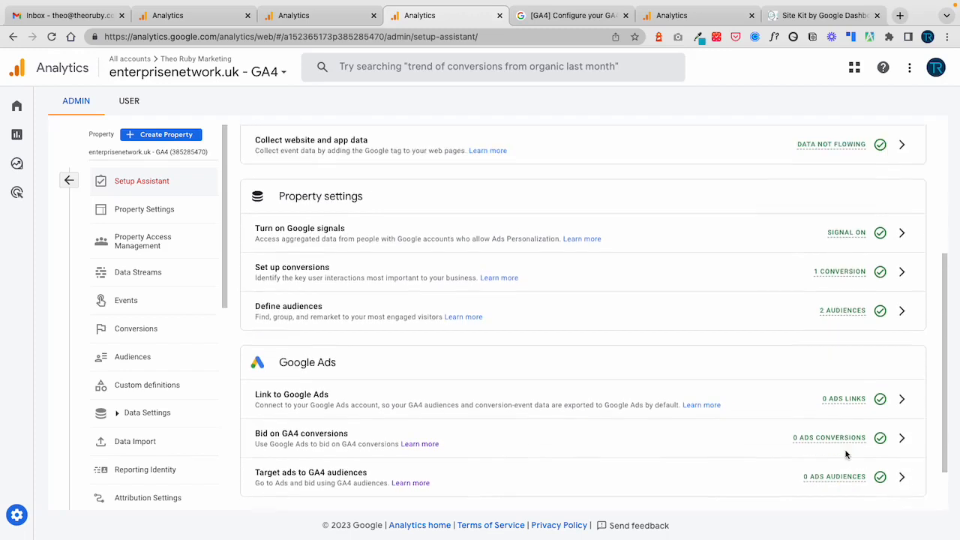
pyautogui.scroll(2, 846, 455)
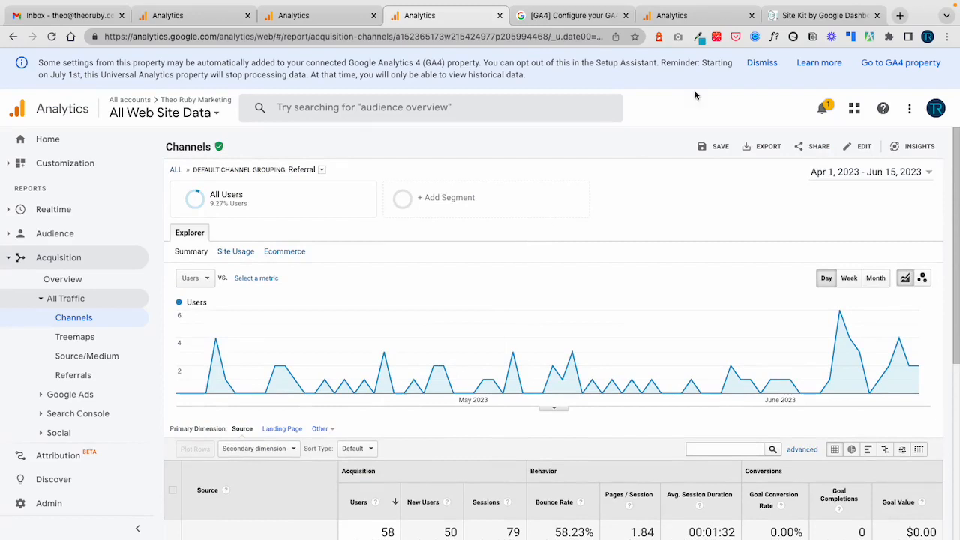
# Open the theoruby.com website in a new tab and look through the packages on its home page
pyautogui.click(901, 16)
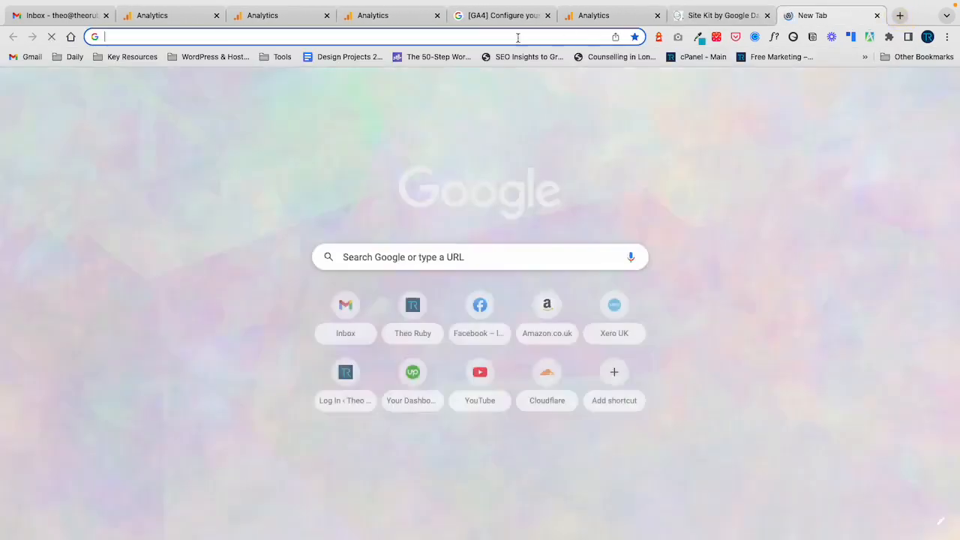
pyautogui.click(500, 36)
pyautogui.write('theoruby')
pyautogui.press('Return')
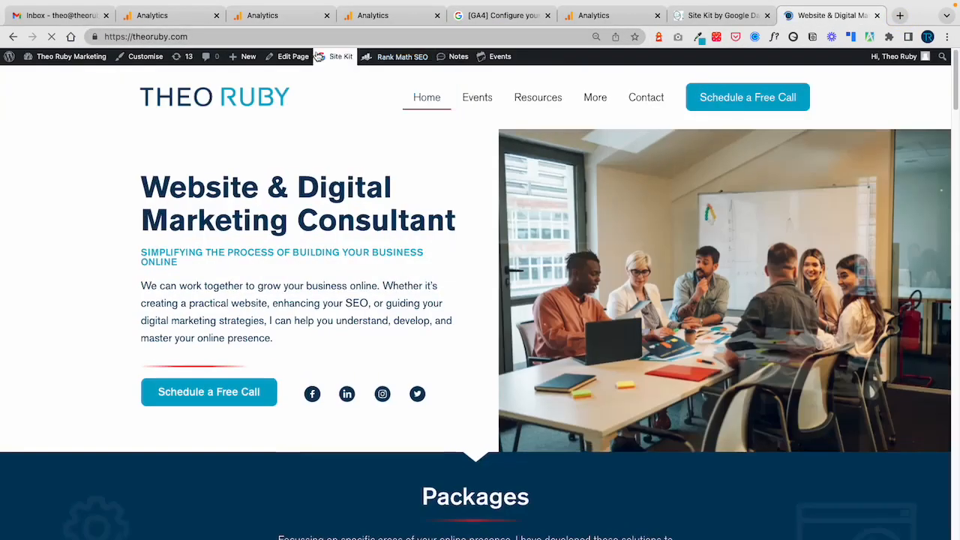
pyautogui.scroll(-5, 512, 221)
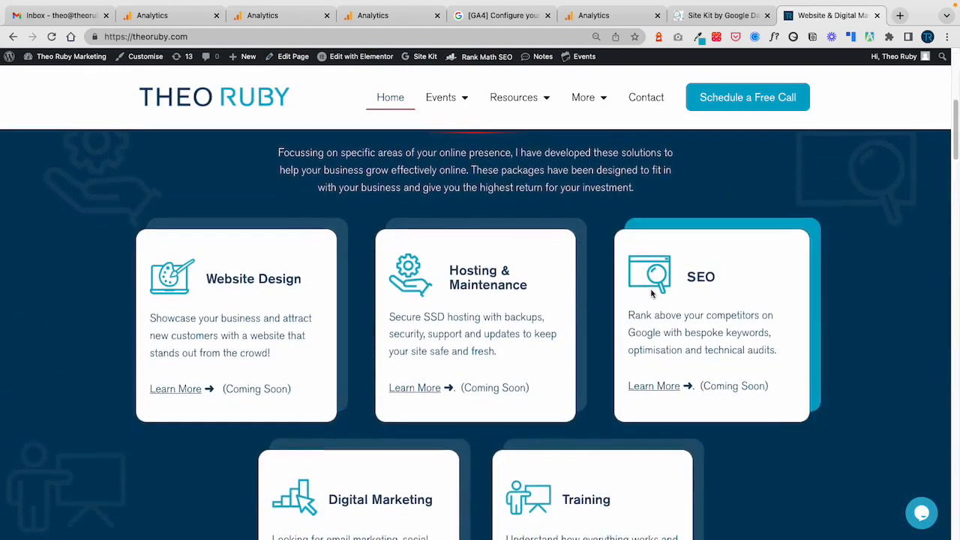
pyautogui.scroll(-1, 651, 294)
pyautogui.scroll(-1, 630, 346)
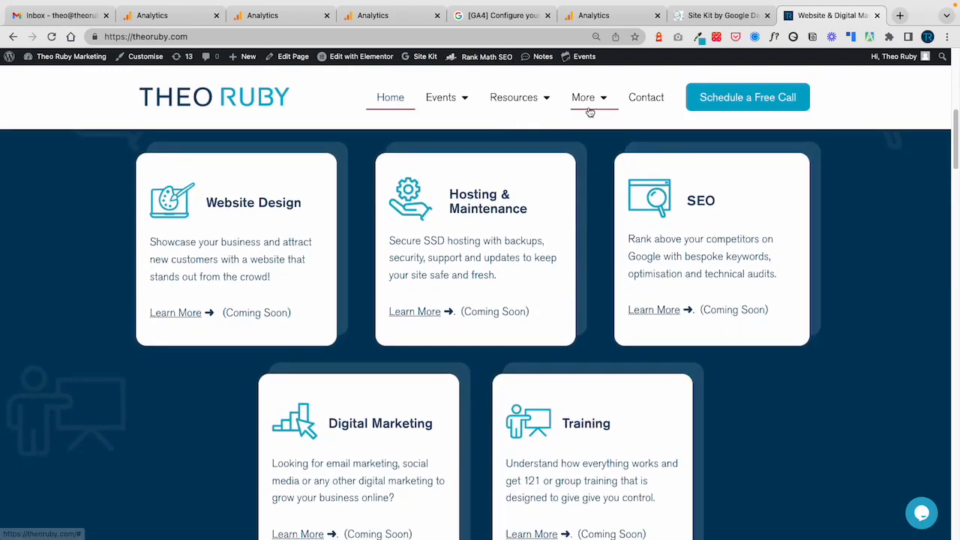
# Open the Bitesize Marketing Guides page from the site's resources and browse the listed articles
pyautogui.moveTo(546, 102)
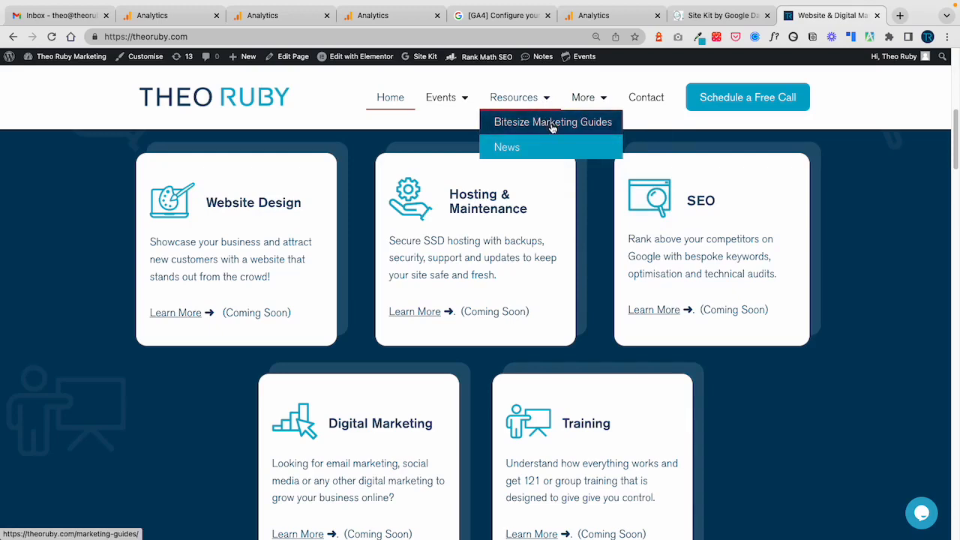
pyautogui.click(551, 124)
pyautogui.scroll(-5, 548, 152)
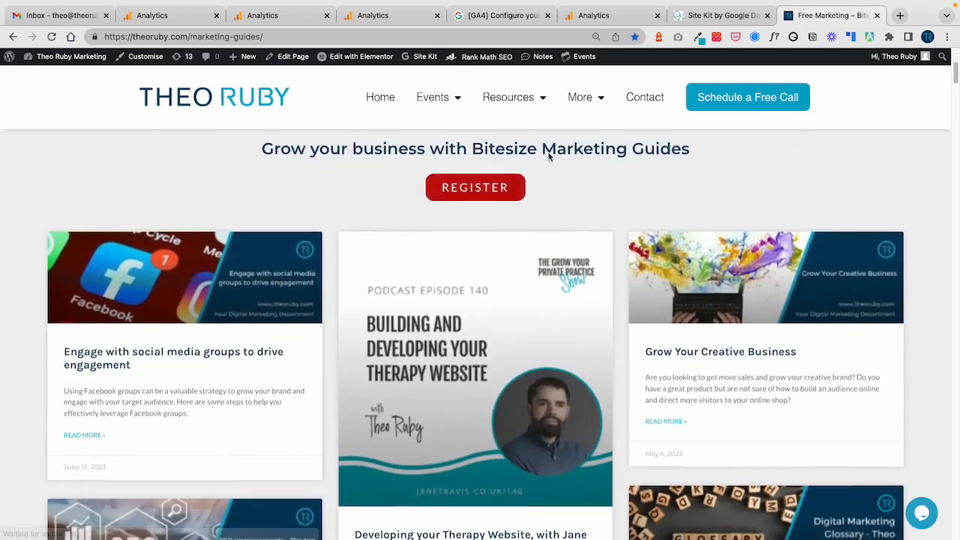
pyautogui.scroll(-3, 550, 161)
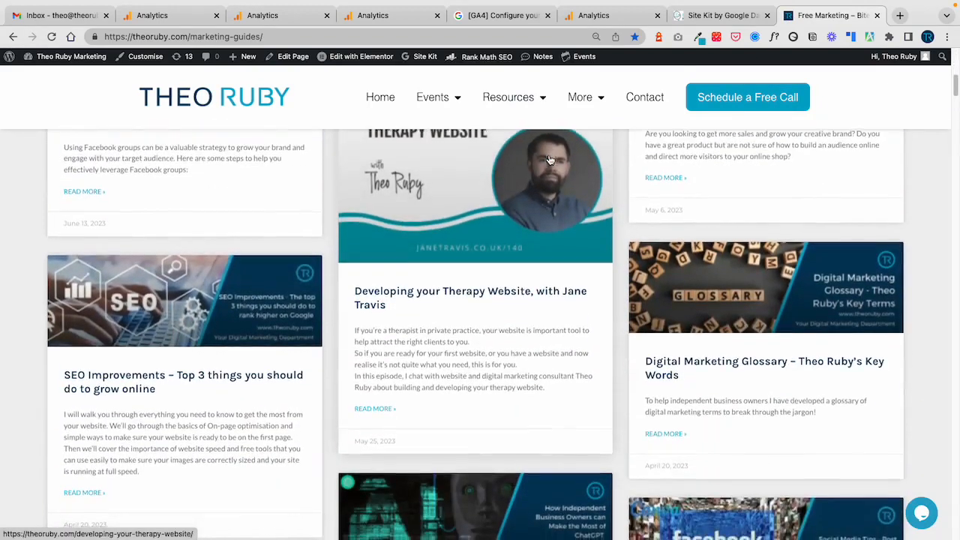
pyautogui.scroll(-1, 550, 160)
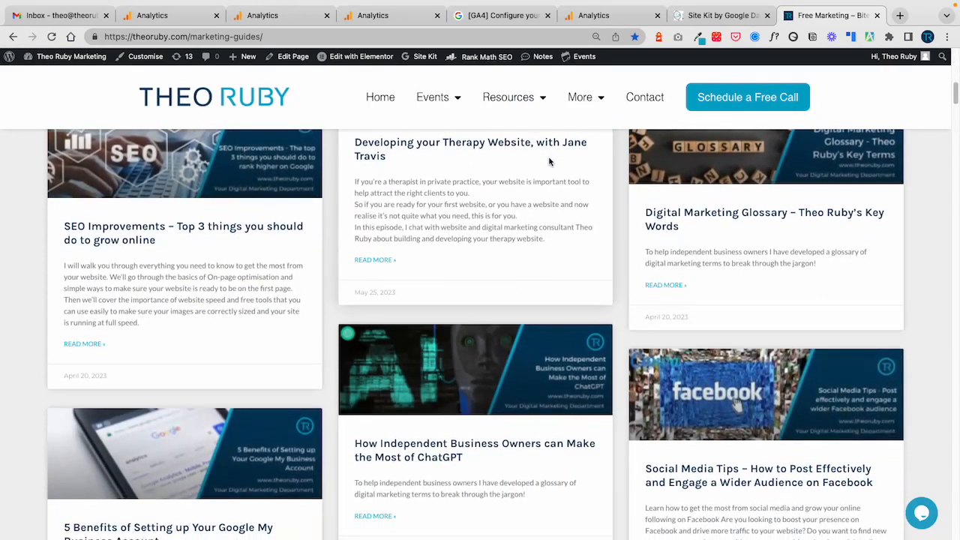